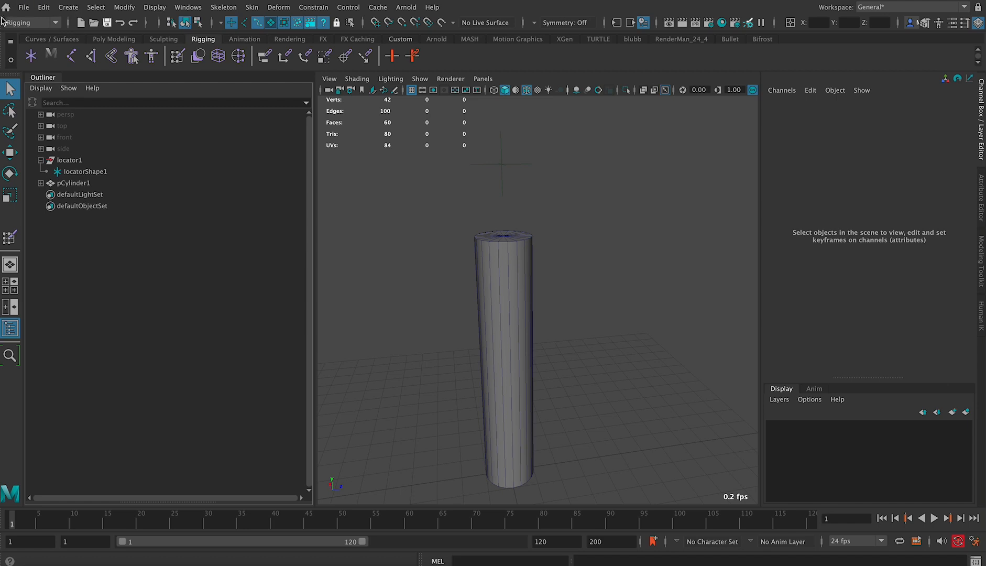
# - Start the Create Joints tool and place the root joint snapped to the centre vertex of the cylinder's bottom cap
pyautogui.click(225, 7)
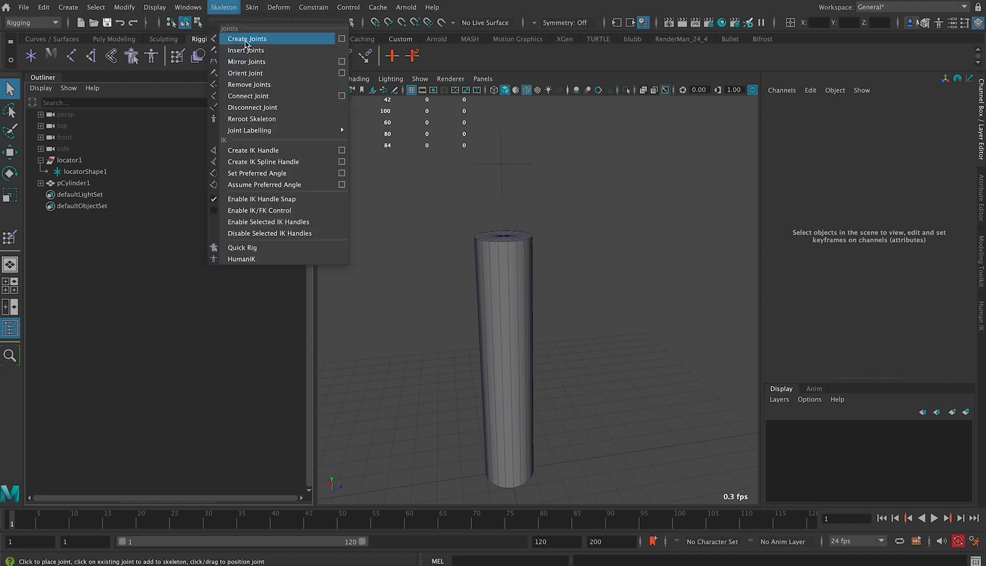
pyautogui.click(247, 39)
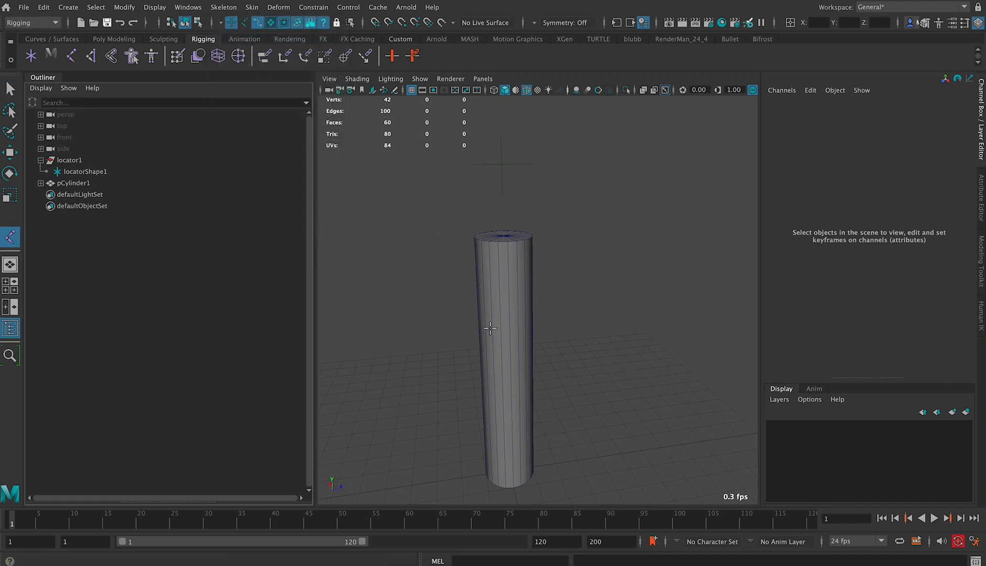
pyautogui.scroll(3, 536, 262)
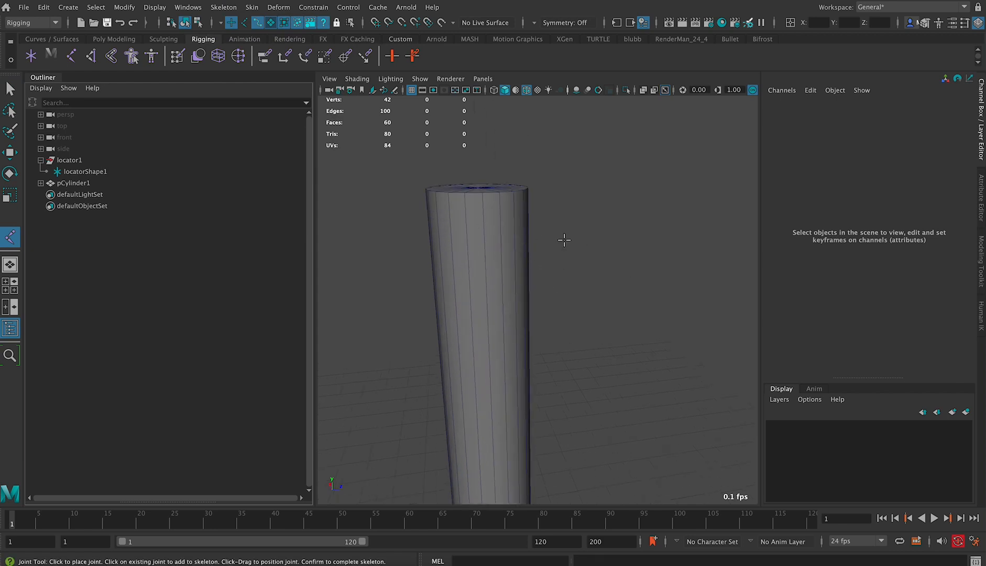
pyautogui.keyDown('alt'); pyautogui.moveTo(568, 244); pyautogui.dragTo(609, 260); pyautogui.keyUp('alt')
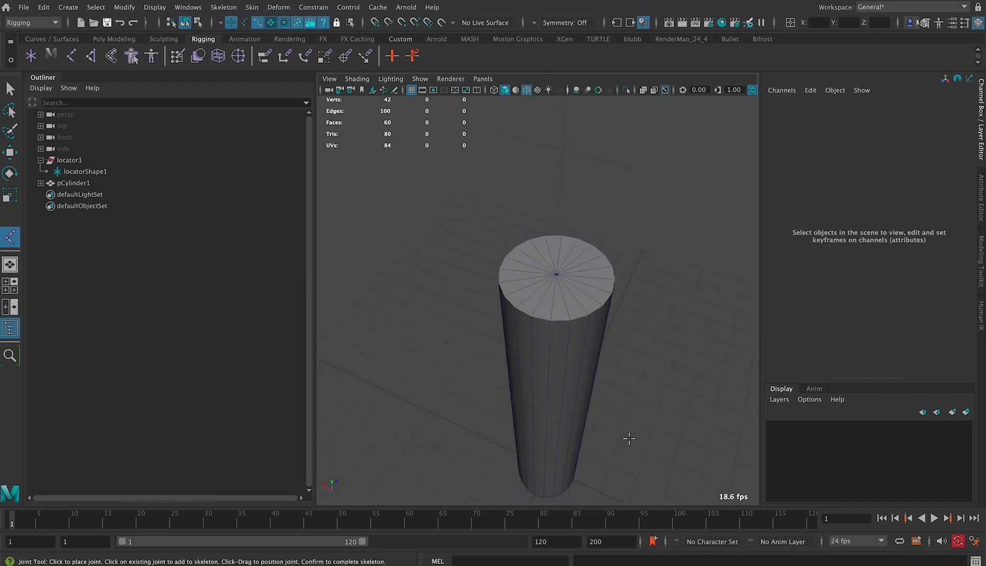
pyautogui.keyDown('alt'); pyautogui.moveTo(595, 409); pyautogui.dragTo(593, 341); pyautogui.keyUp('alt')
pyautogui.press('v')
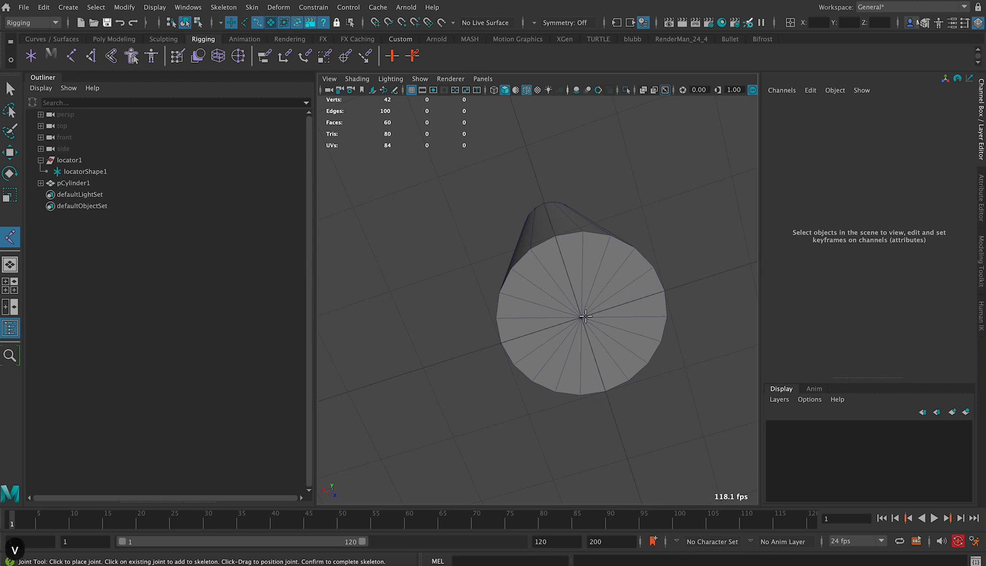
pyautogui.click(586, 316)
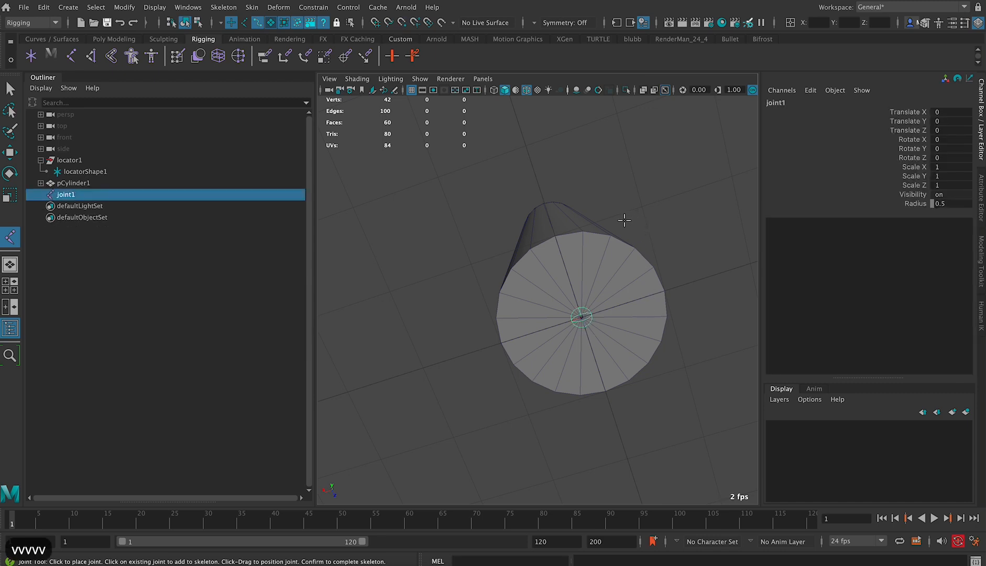
# - Add a second joint snapped to the centre vertex of the cylinder's top cap and complete the joint chain
pyautogui.keyDown('alt'); pyautogui.moveTo(624, 220); pyautogui.dragTo(593, 259); pyautogui.keyUp('alt')
pyautogui.press('v')
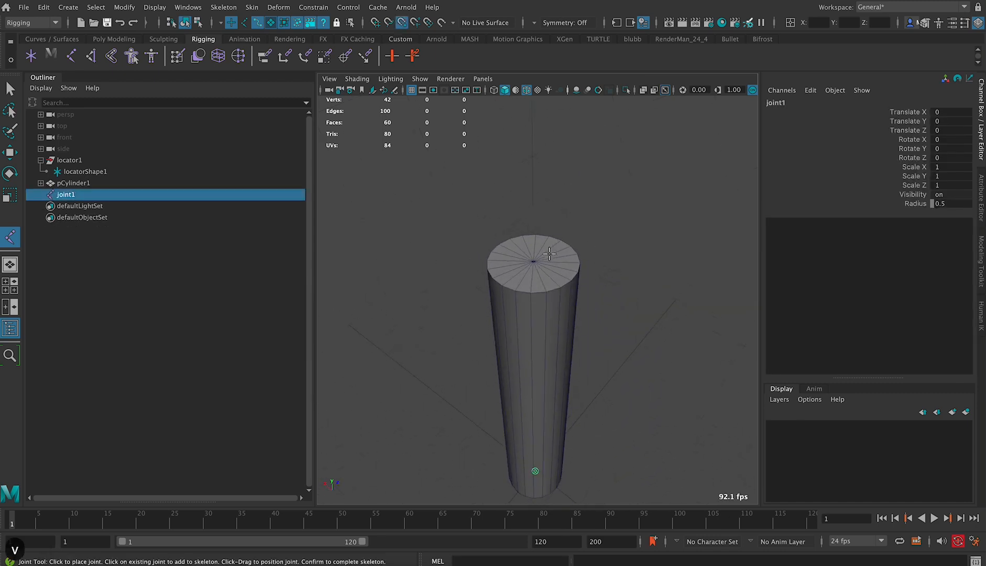
pyautogui.click(535, 260)
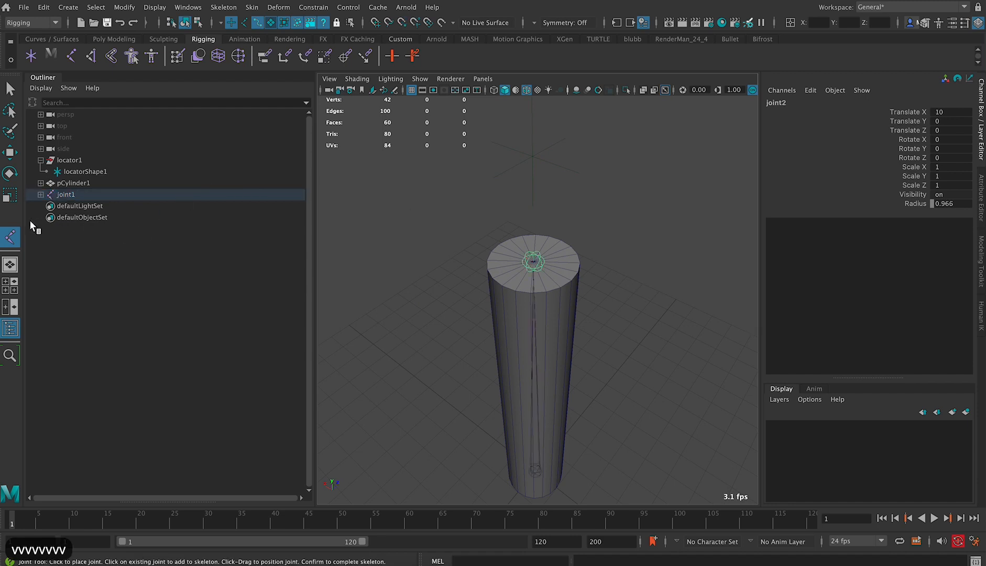
pyautogui.press('Return')
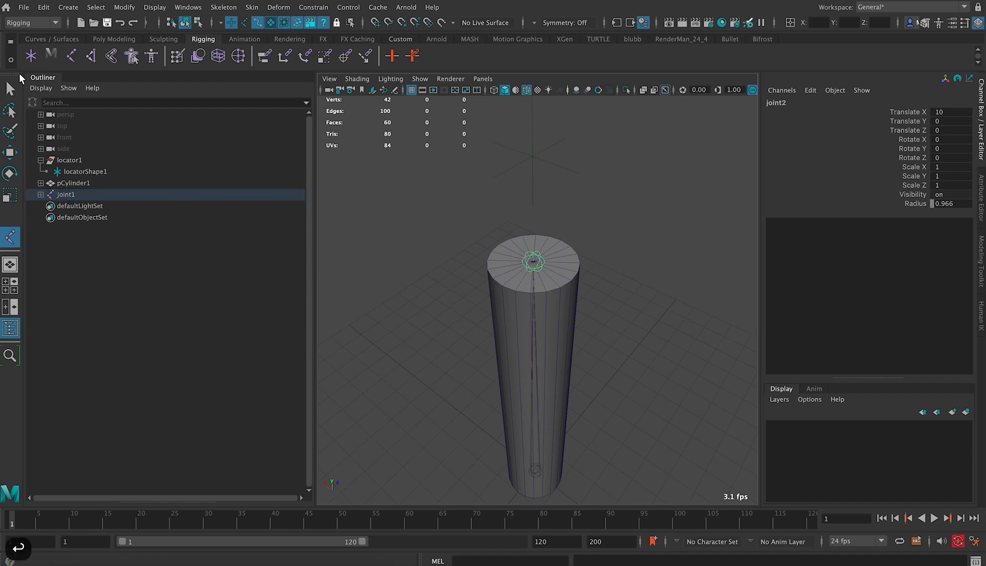
# - Rename the root joint Cylinder_Parent_JNT and its child joint Cylinder_Child_JNT
pyautogui.click(40, 194)
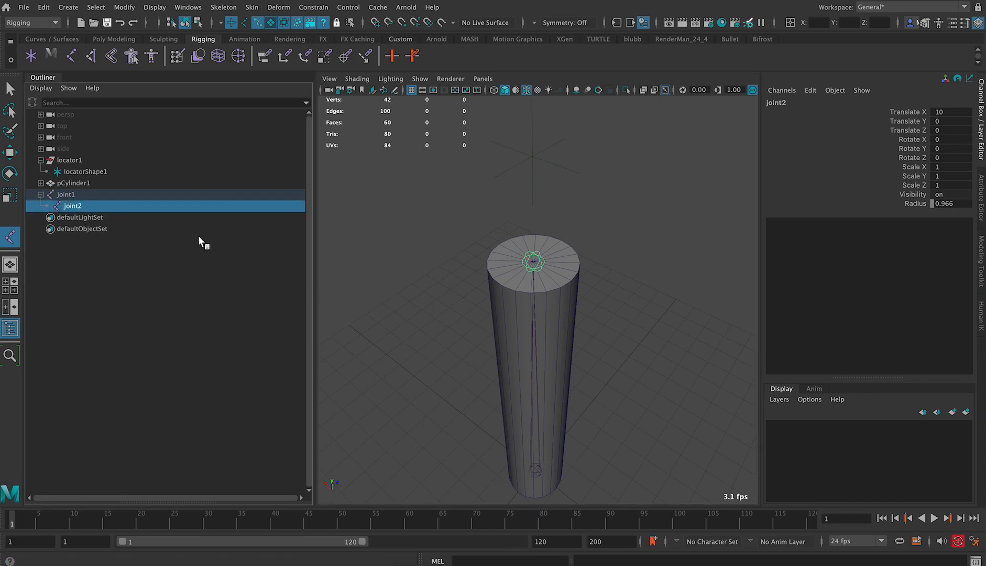
pyautogui.doubleClick(67, 194)
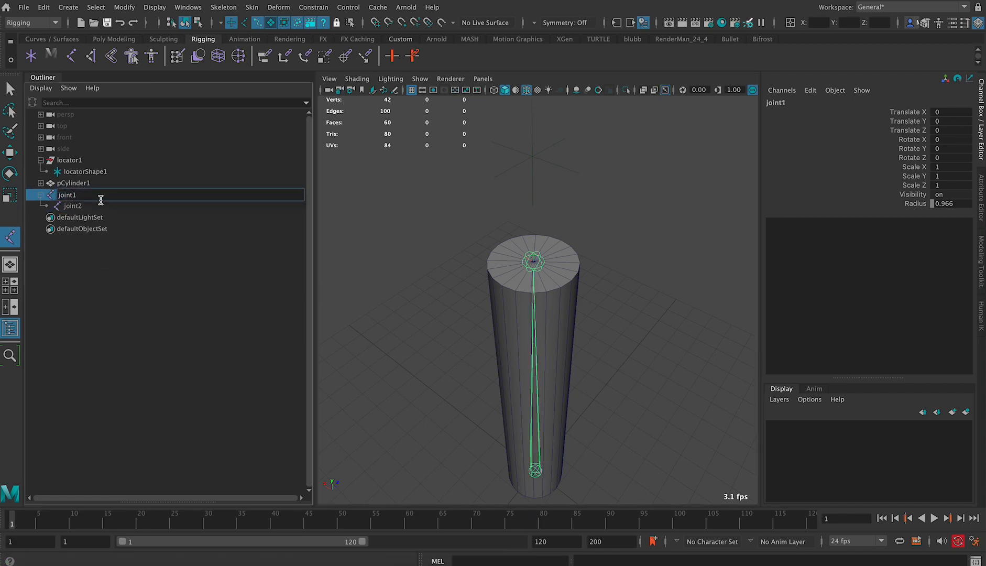
pyautogui.write('C')
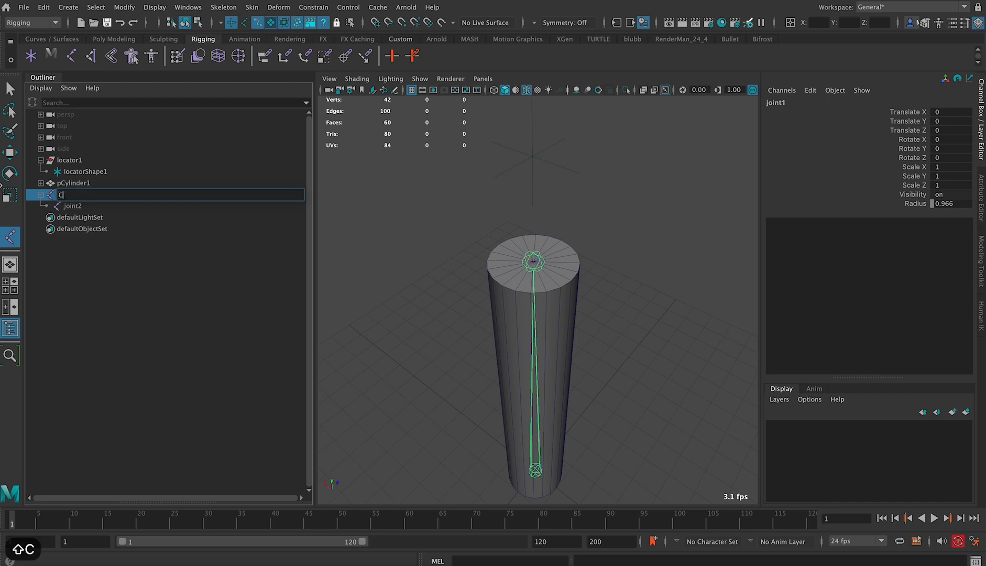
pyautogui.write('lyinde')
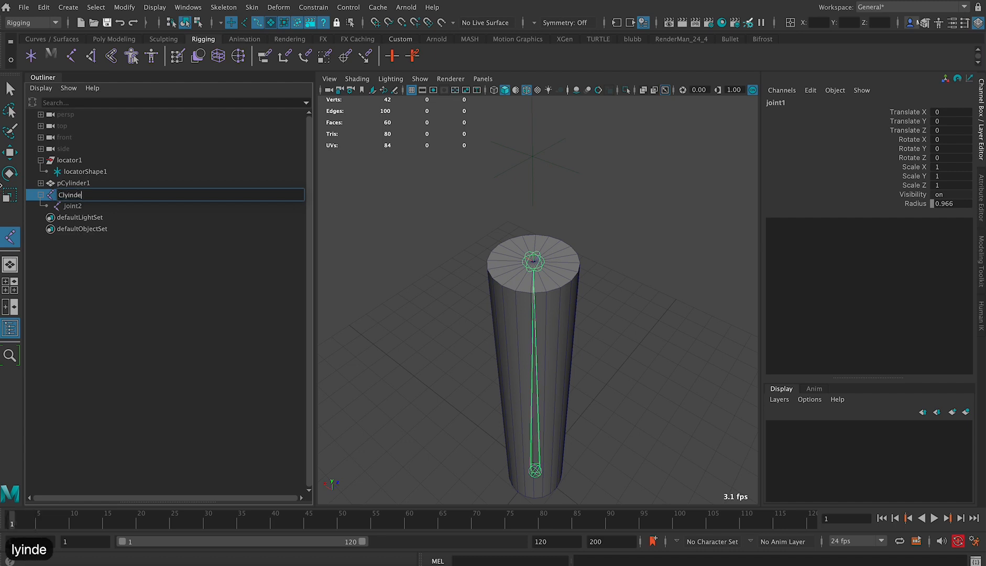
pyautogui.press('BackSpace')
pyautogui.press('BackSpace')
pyautogui.press('BackSpace')
pyautogui.press('BackSpace')
pyautogui.press('BackSpace')
pyautogui.press('BackSpace')
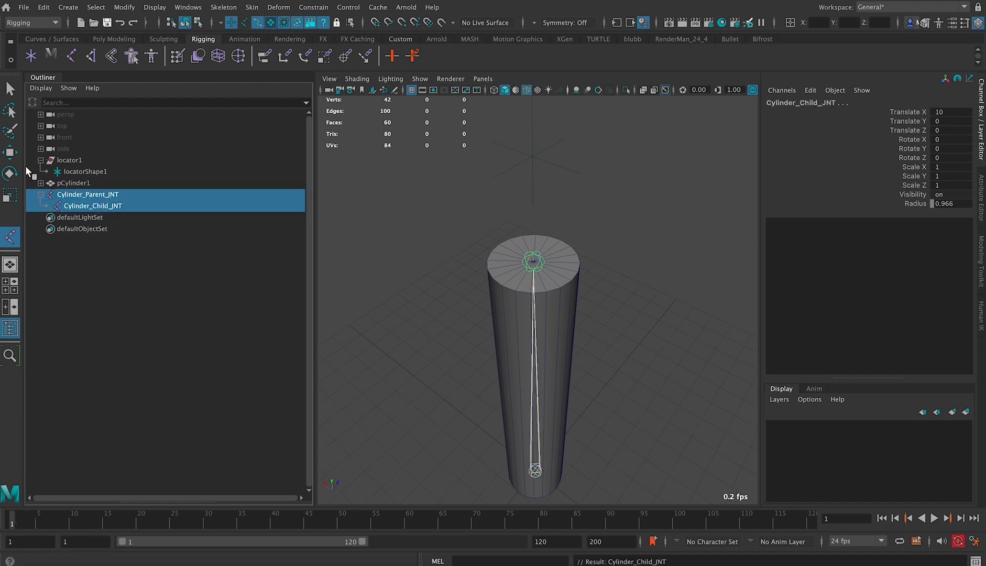
# - Reset the Bind Skin options to their defaults and bind pCylinder1 to both joints
pyautogui.keyDown('ctrl'); pyautogui.click(74, 183); pyautogui.keyUp('ctrl')
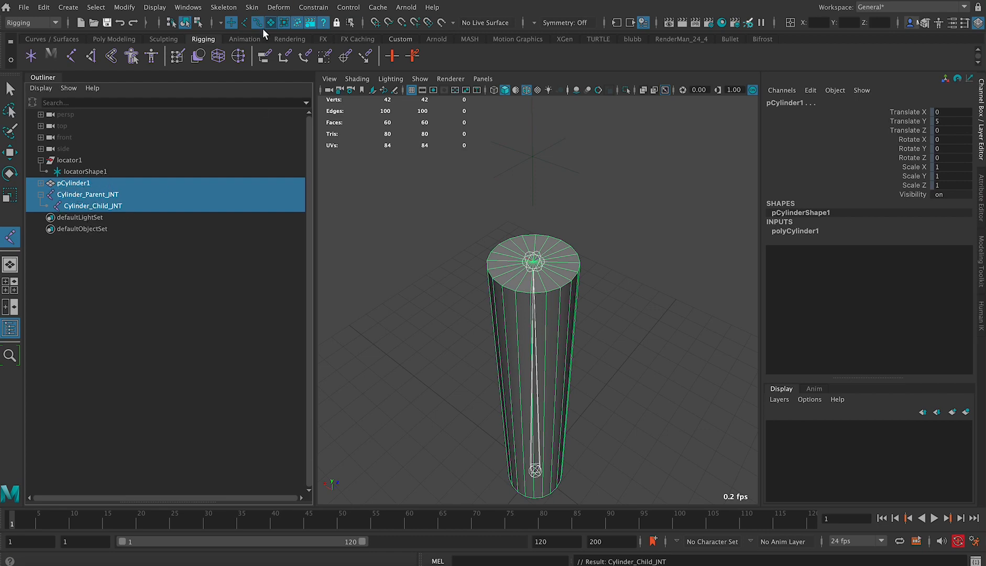
pyautogui.click(252, 7)
pyautogui.moveTo(229, 7)
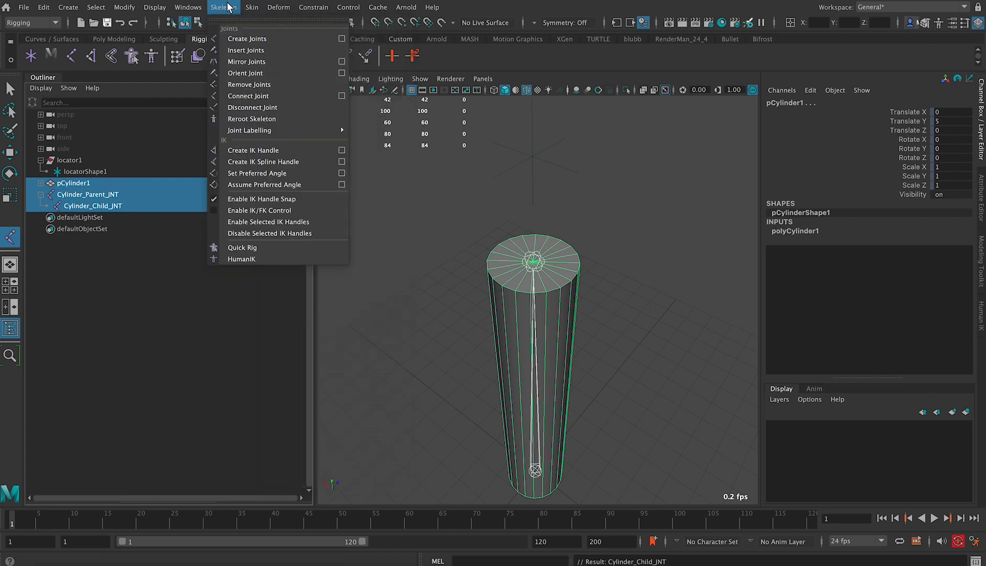
pyautogui.click(402, 39)
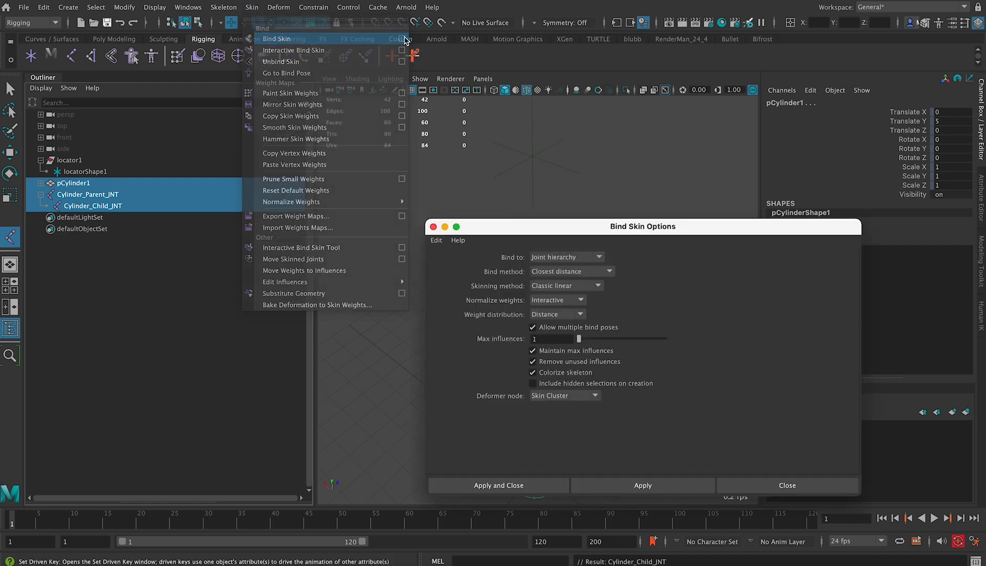
pyautogui.click(437, 241)
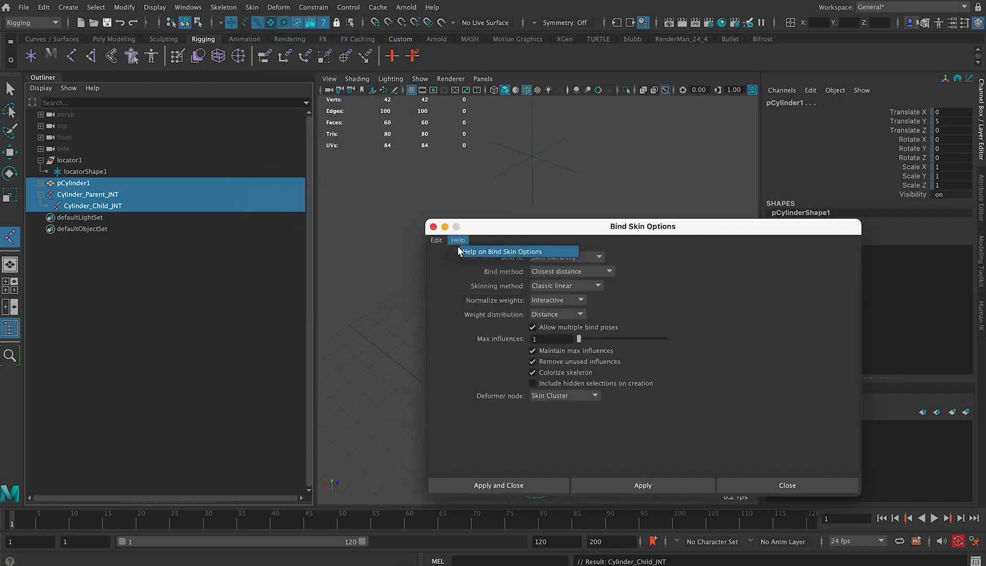
pyautogui.click(448, 262)
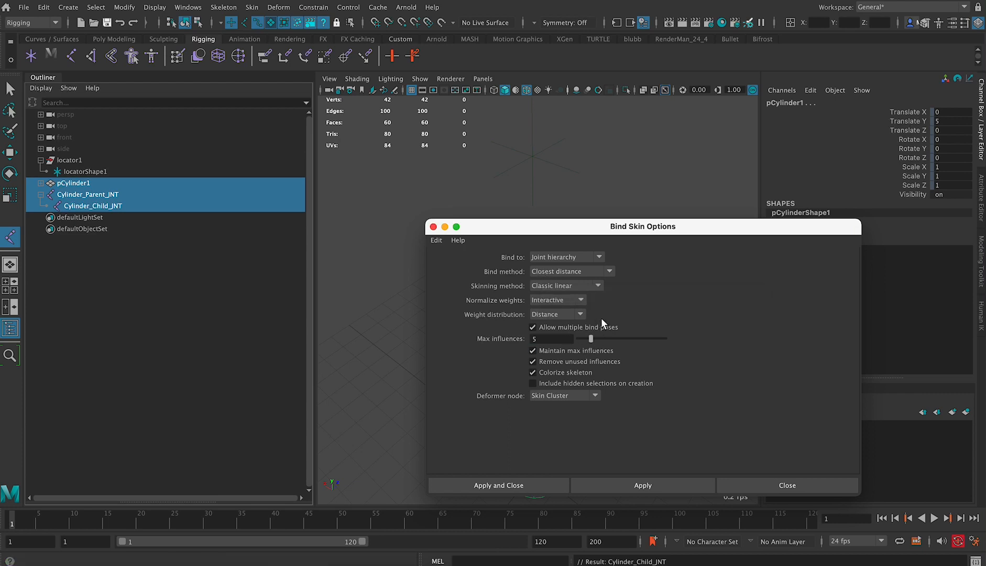
pyautogui.moveTo(525, 232); pyautogui.dragTo(542, 186)
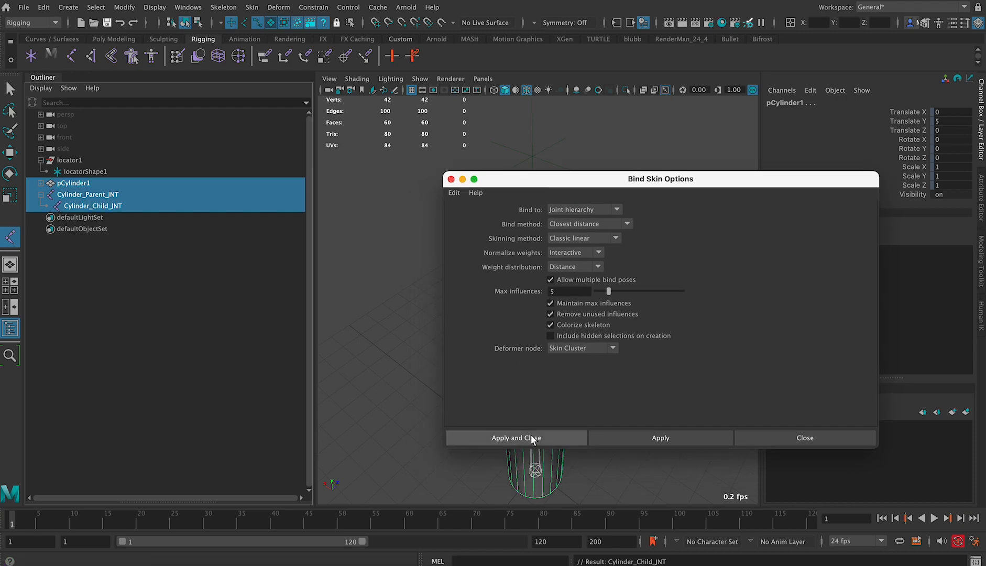
pyautogui.click(530, 437)
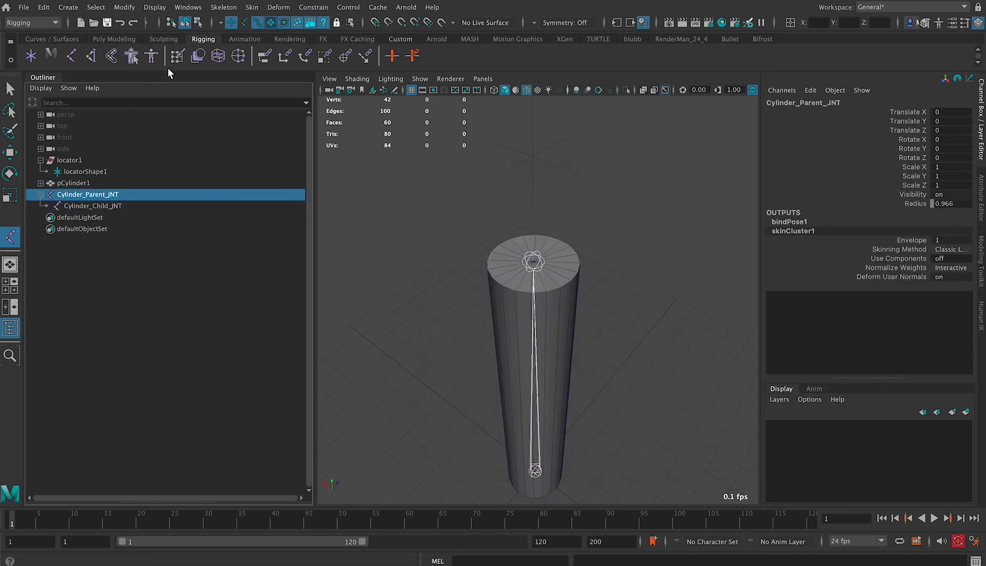
# - Open the Paint Skin Weights tool on pCylinder1 and choose Cylinder_Child_JNT as the influence
pyautogui.click(10, 90)
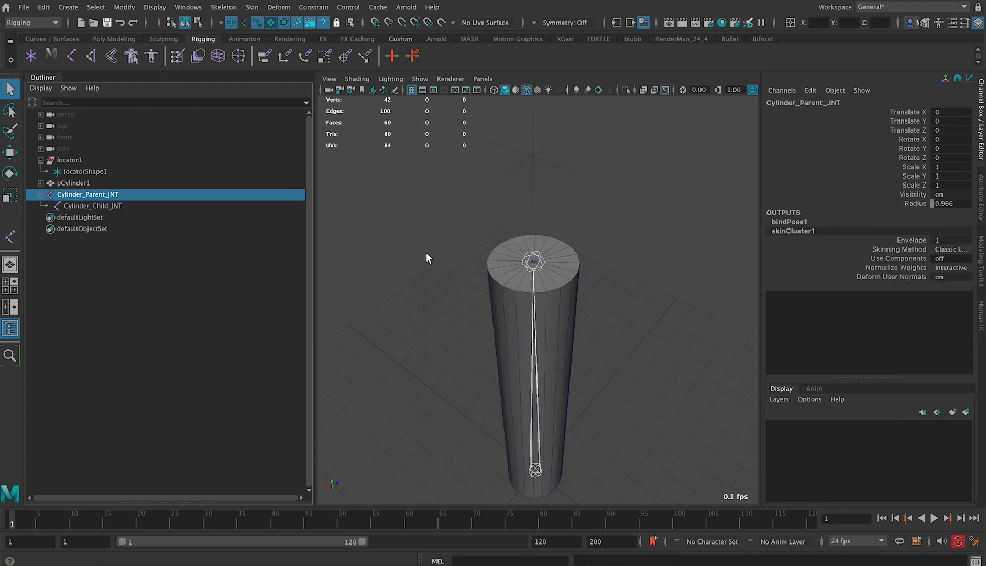
pyautogui.click(560, 280)
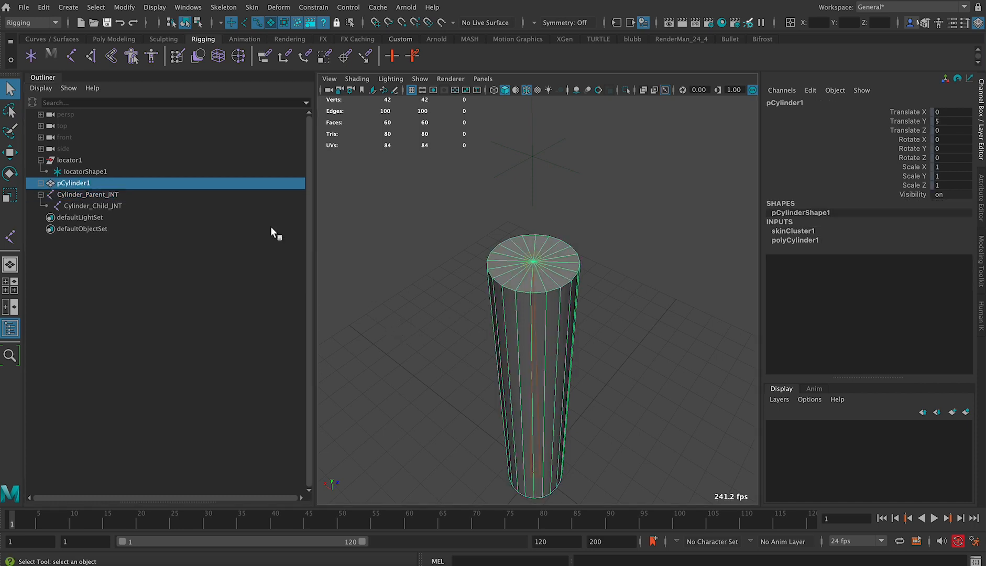
pyautogui.click(178, 59)
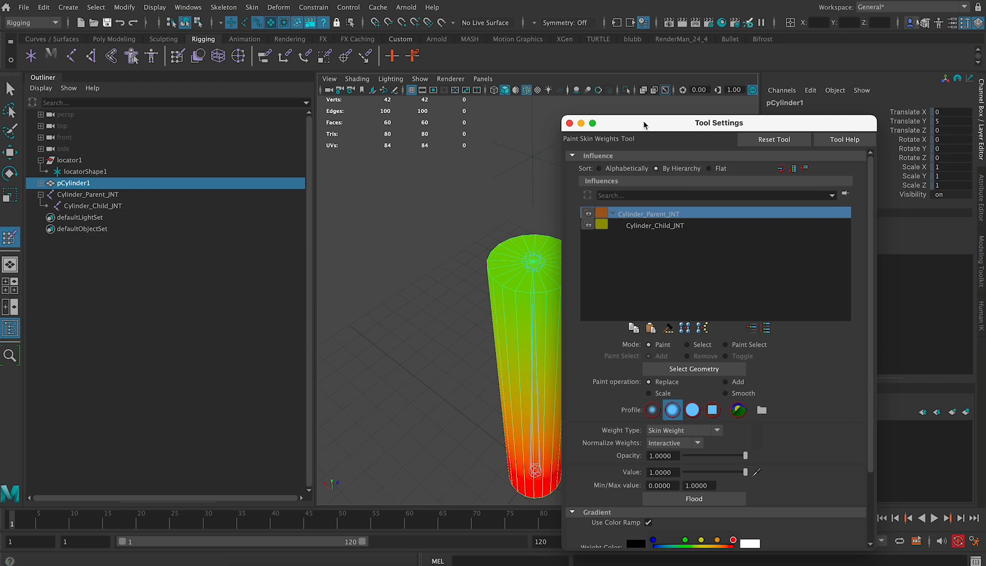
pyautogui.moveTo(640, 123)
pyautogui.mouseDown()
pyautogui.moveTo(790, 116)
pyautogui.moveTo(725, 95)
pyautogui.mouseUp()
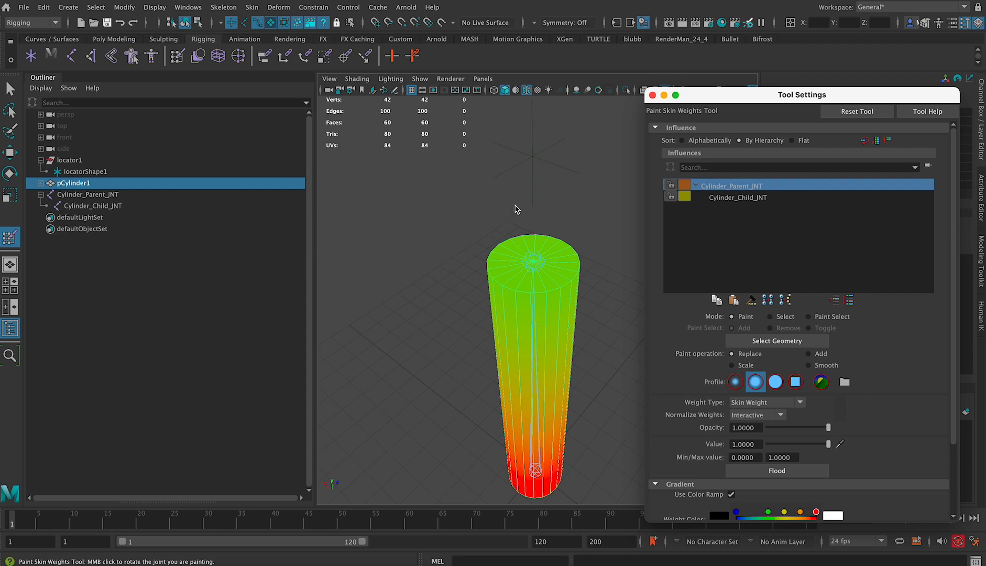
pyautogui.moveTo(523, 251)
pyautogui.keyDown('alt'); pyautogui.mouseDown()
pyautogui.moveTo(515, 271)
pyautogui.moveTo(515, 251)
pyautogui.moveTo(526, 248)
pyautogui.mouseUp(); pyautogui.keyUp('alt')
pyautogui.click(765, 209)
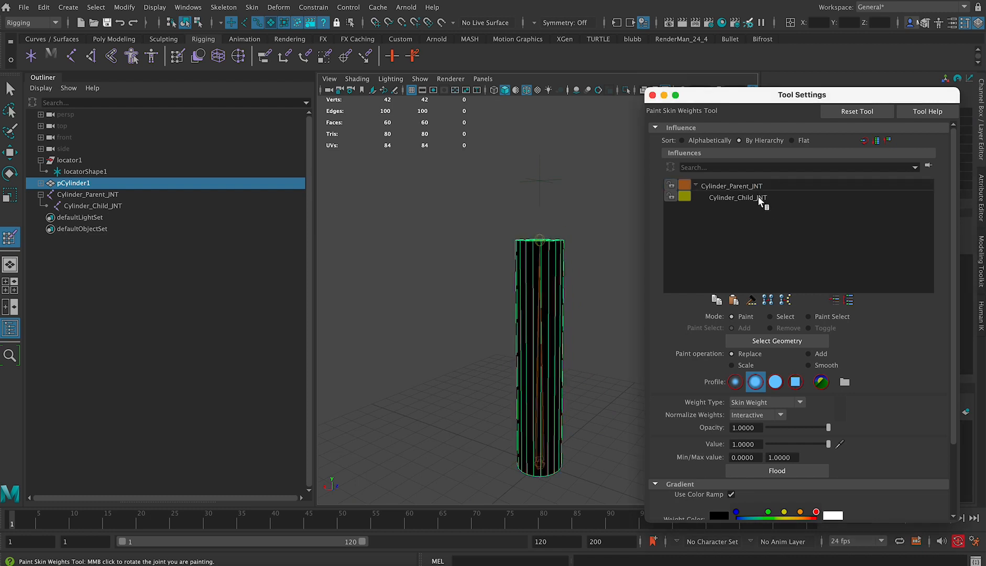
pyautogui.click(758, 197)
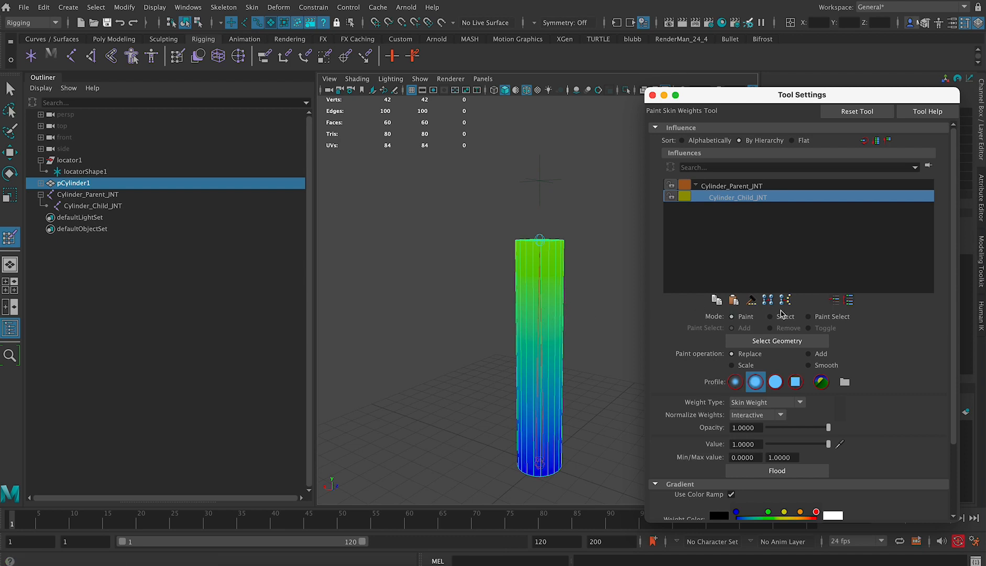
pyautogui.click(784, 301)
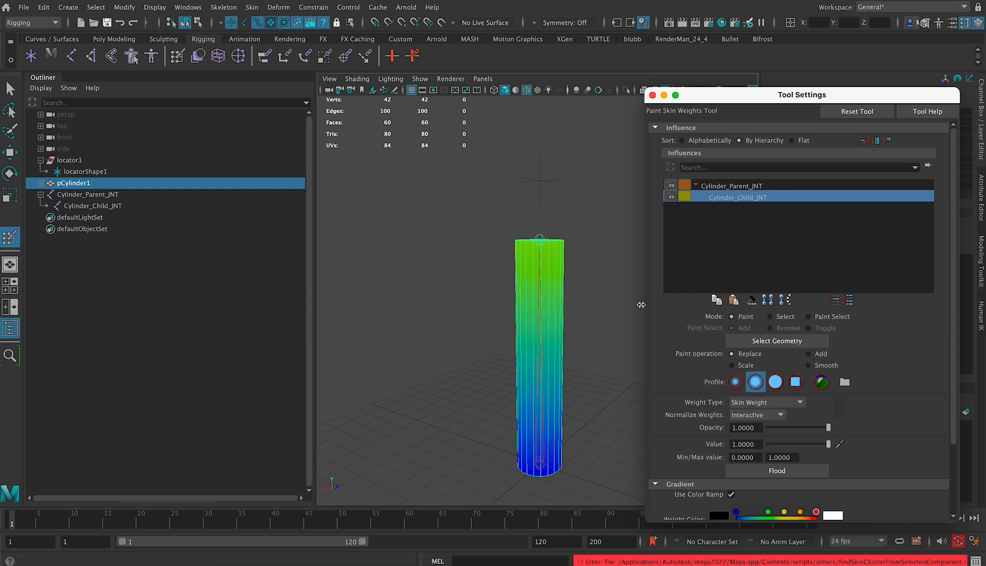
# - Select the cylinder's top-cap vertices and flood them with a Replace weight of 1.0 for Cylinder_Child_JNT
pyautogui.click(10, 89)
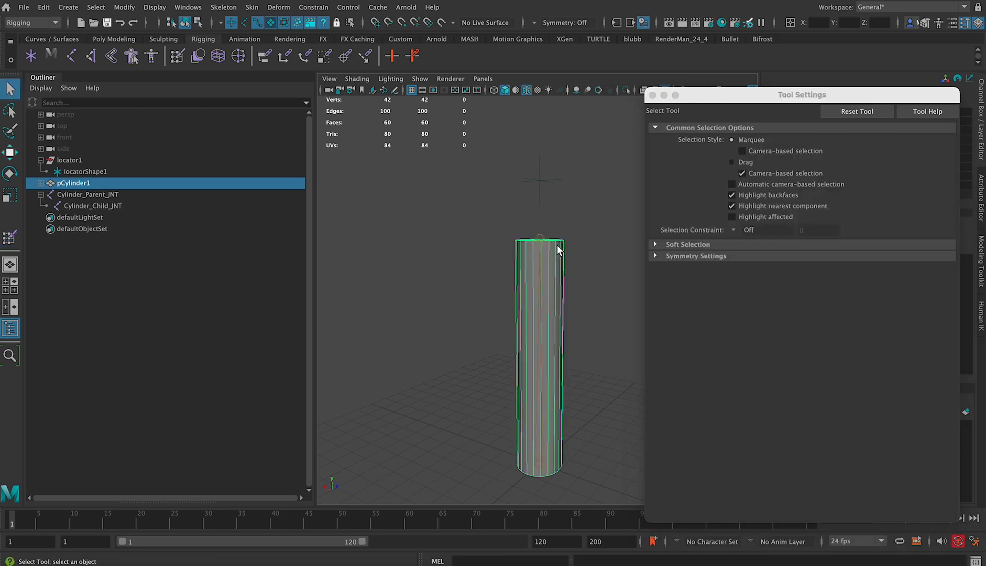
pyautogui.keyDown('alt'); pyautogui.moveTo(557, 245); pyautogui.dragTo(488, 213); pyautogui.keyUp('alt')
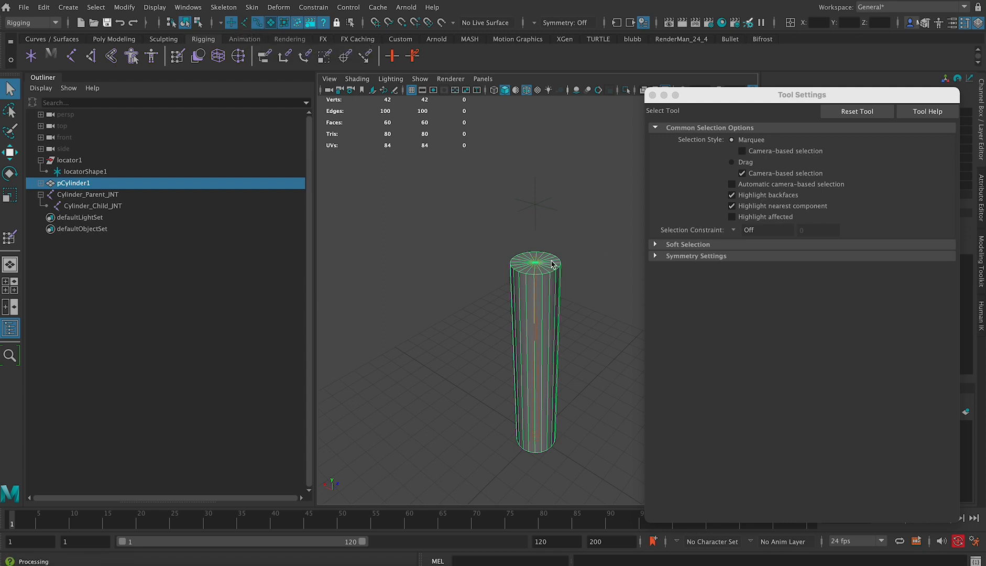
pyautogui.moveTo(556, 256); pyautogui.dragTo(499, 260, button='right')
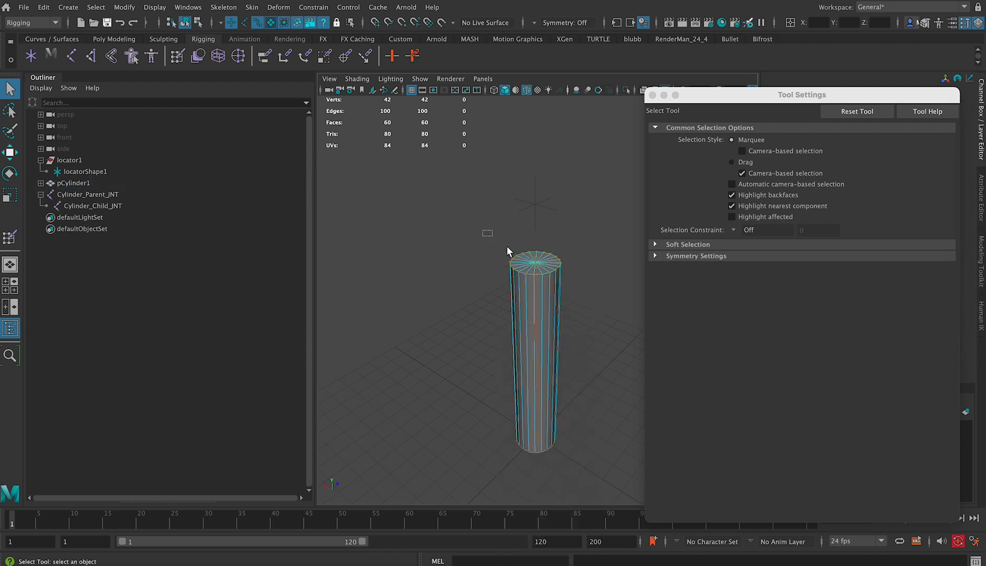
pyautogui.moveTo(507, 246); pyautogui.dragTo(600, 296)
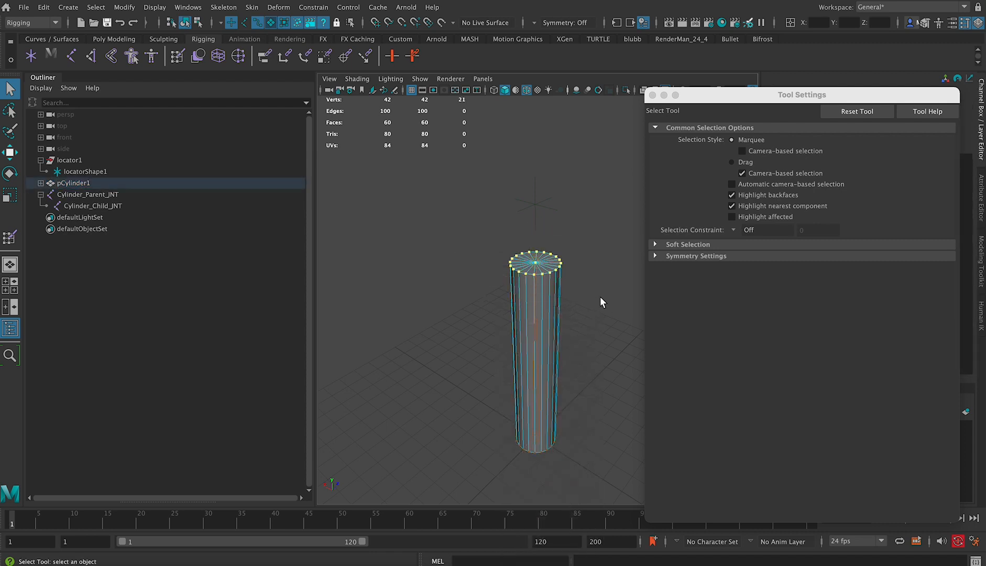
pyautogui.click(8, 238)
pyautogui.click(777, 471)
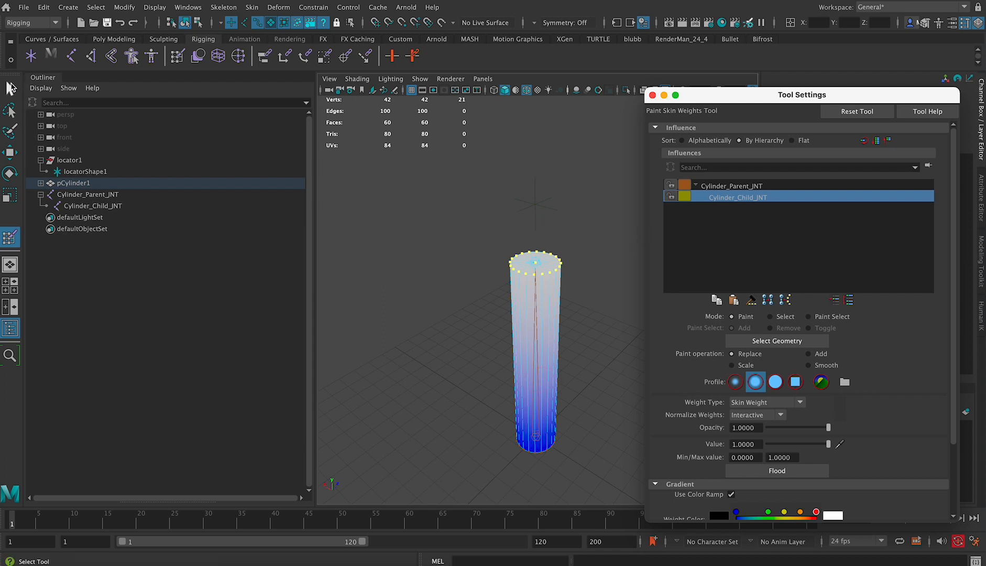
# - Select the cylinder's bottom-cap vertices and flood them with a Replace weight of 1.0 for Cylinder_Parent_JNT
pyautogui.press('q')
pyautogui.click(549, 353)
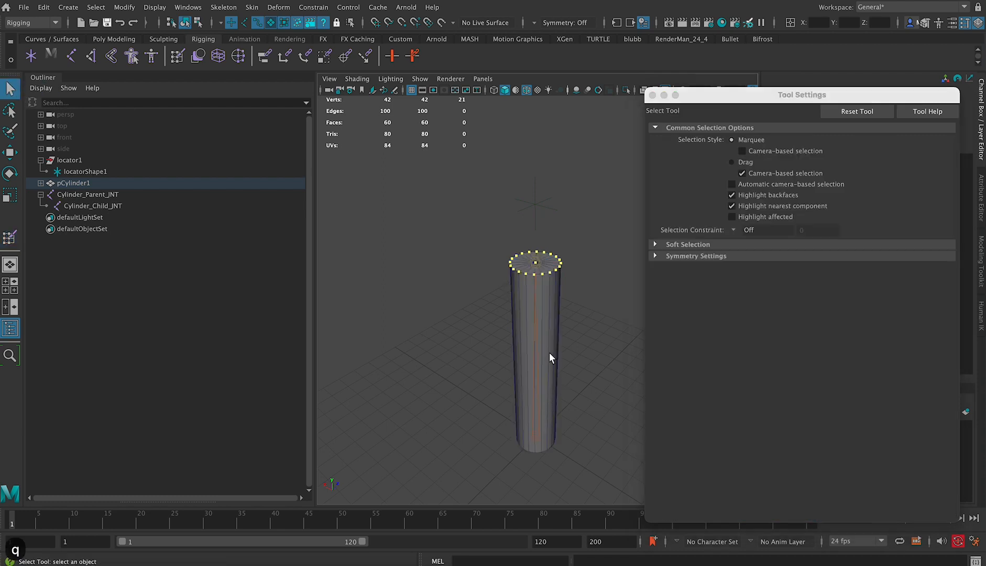
pyautogui.rightClick(549, 353)
pyautogui.moveTo(550, 358); pyautogui.dragTo(492, 274, button='right')
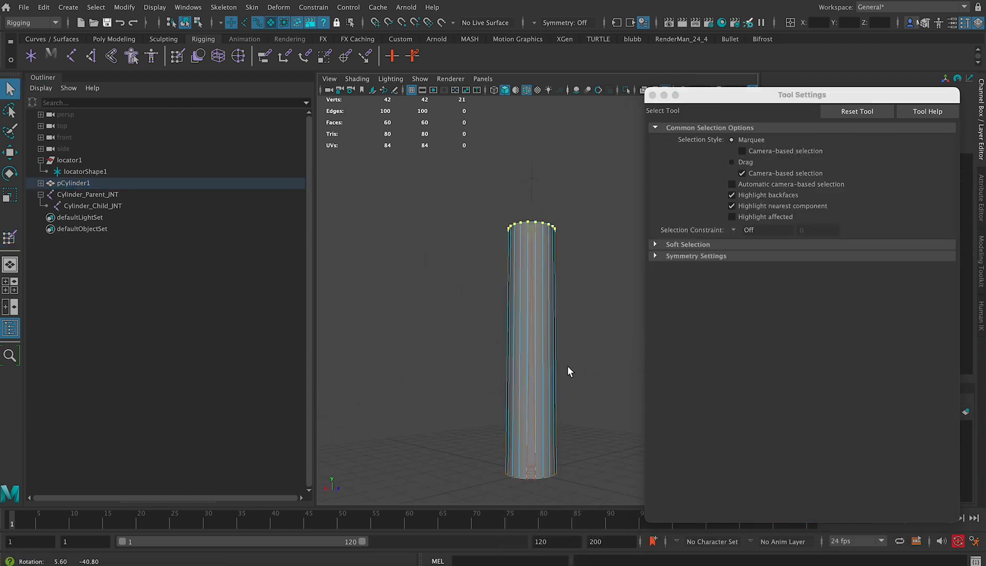
pyautogui.moveTo(596, 448); pyautogui.dragTo(446, 305)
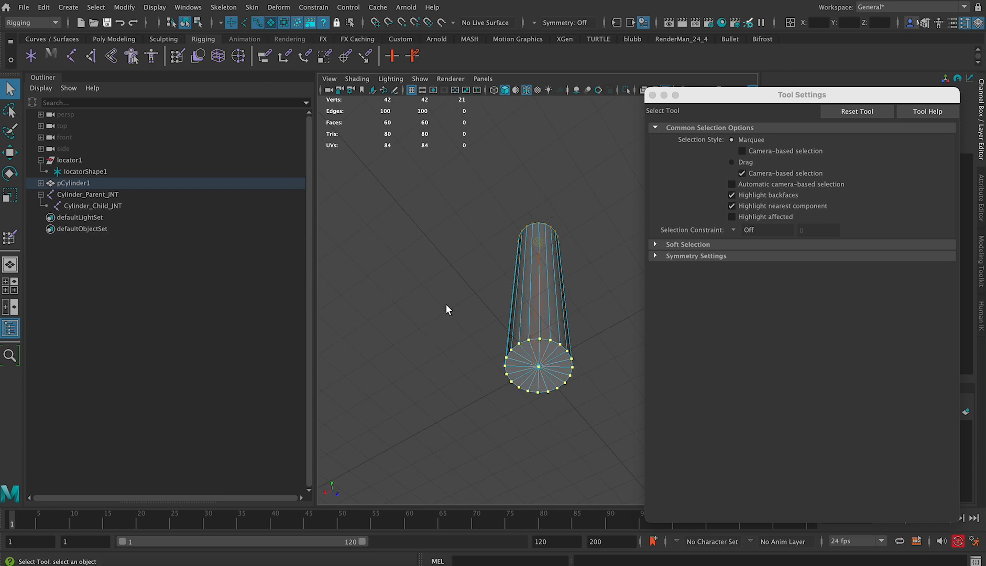
pyautogui.click(10, 237)
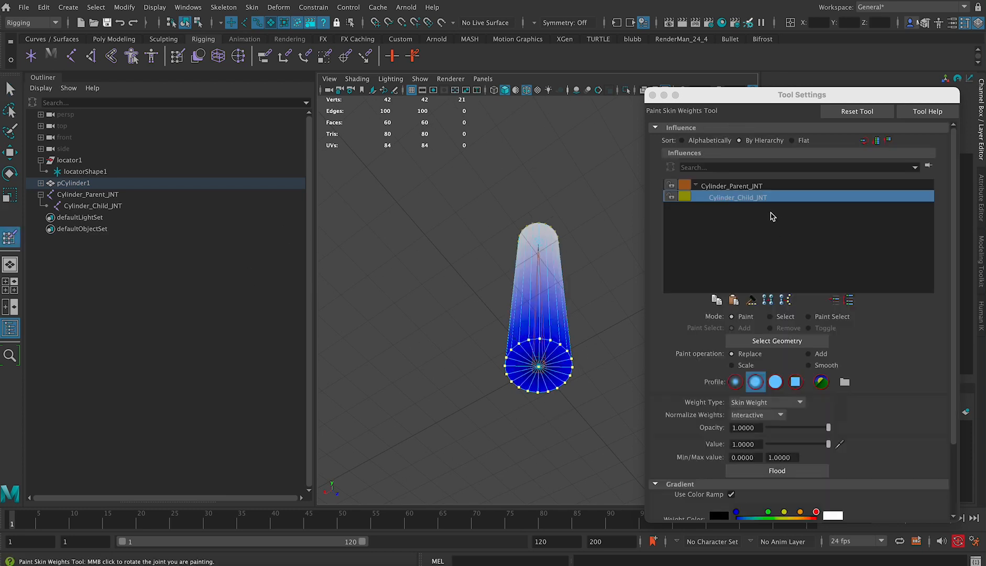
pyautogui.click(762, 186)
pyautogui.click(811, 472)
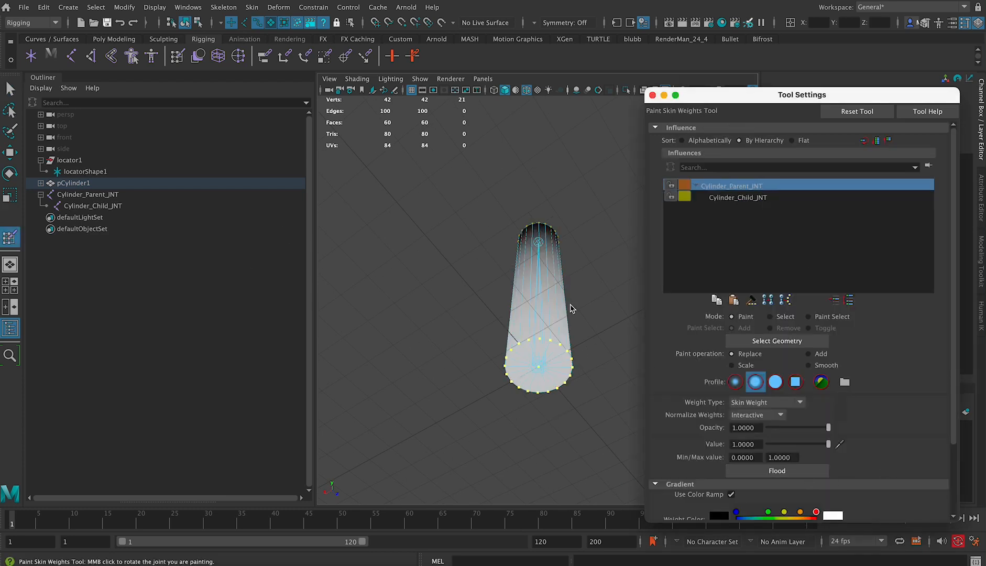
pyautogui.click(9, 89)
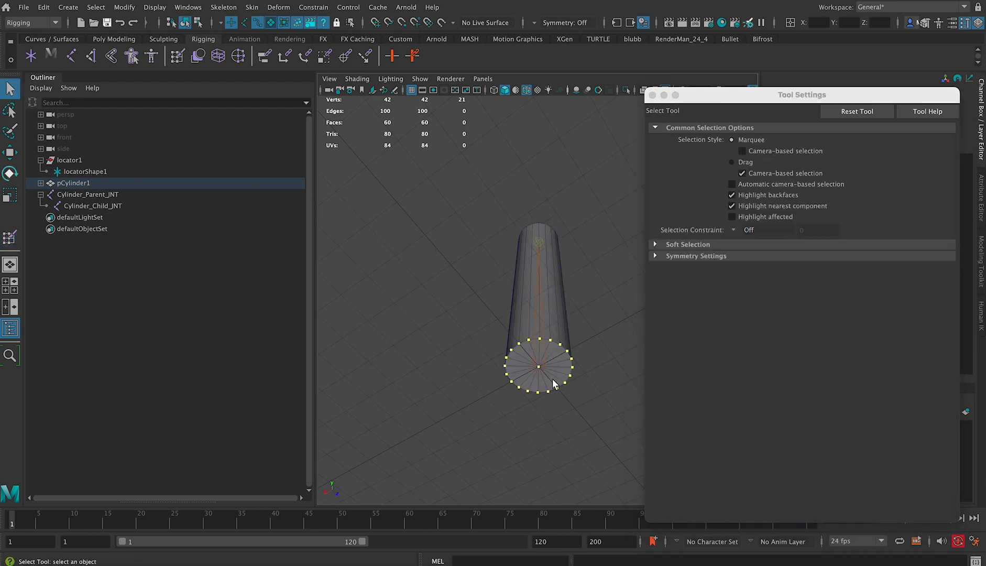
pyautogui.keyDown('alt'); pyautogui.moveTo(560, 349); pyautogui.dragTo(548, 310); pyautogui.keyUp('alt')
pyautogui.click(580, 268)
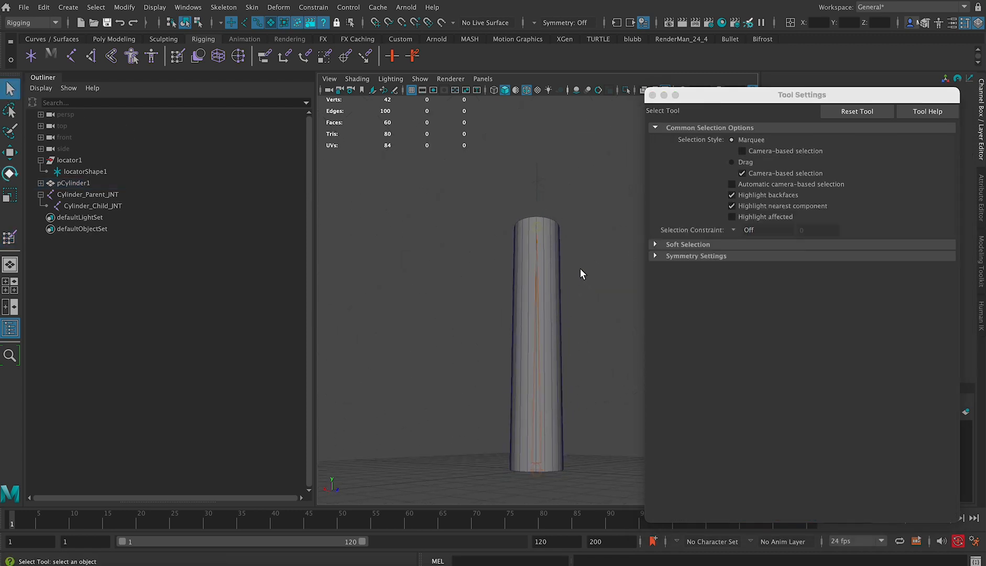
# - Test the cylinder's deformation by moving Cylinder_Child_JNT, and undo the move
pyautogui.moveTo(539, 261)
pyautogui.keyDown('alt'); pyautogui.mouseDown()
pyautogui.moveTo(565, 279)
pyautogui.moveTo(542, 271)
pyautogui.mouseUp(); pyautogui.keyUp('alt')
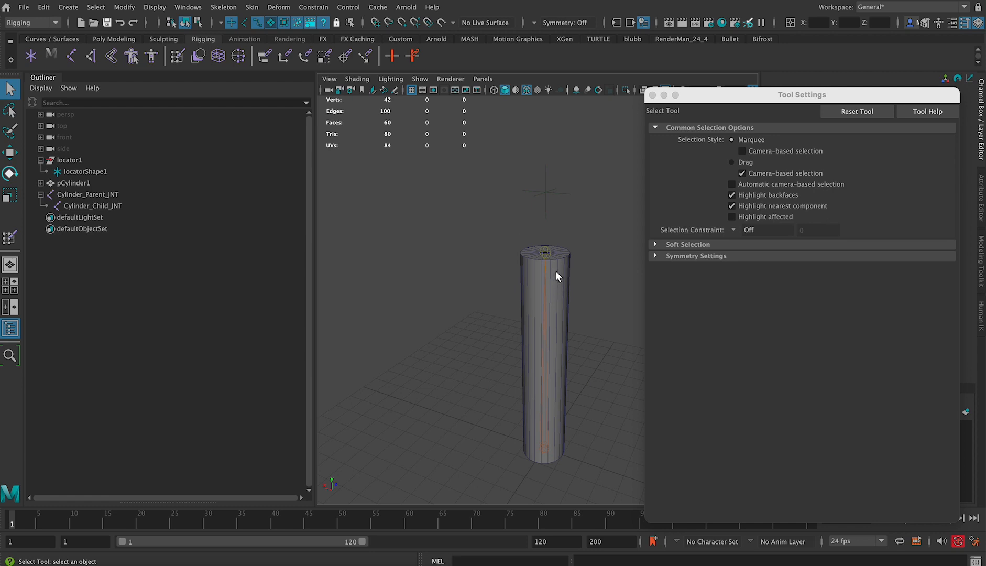
pyautogui.click(545, 252)
pyautogui.press('w')
pyautogui.moveTo(546, 250)
pyautogui.mouseDown()
pyautogui.moveTo(569, 120)
pyautogui.moveTo(435, 90)
pyautogui.moveTo(451, 169)
pyautogui.moveTo(610, 353)
pyautogui.moveTo(592, 333)
pyautogui.moveTo(550, 339)
pyautogui.moveTo(546, 268)
pyautogui.mouseUp()
pyautogui.press('super+z')
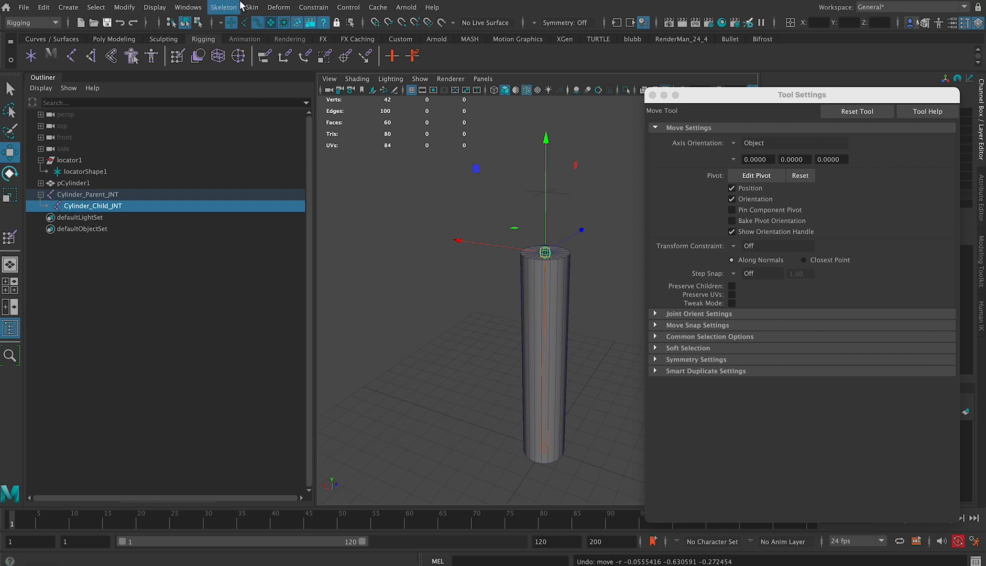
# - Create an IK handle with the Single-Chain Solver from Cylinder_Parent_JNT to Cylinder_Child_JNT
pyautogui.click(224, 7)
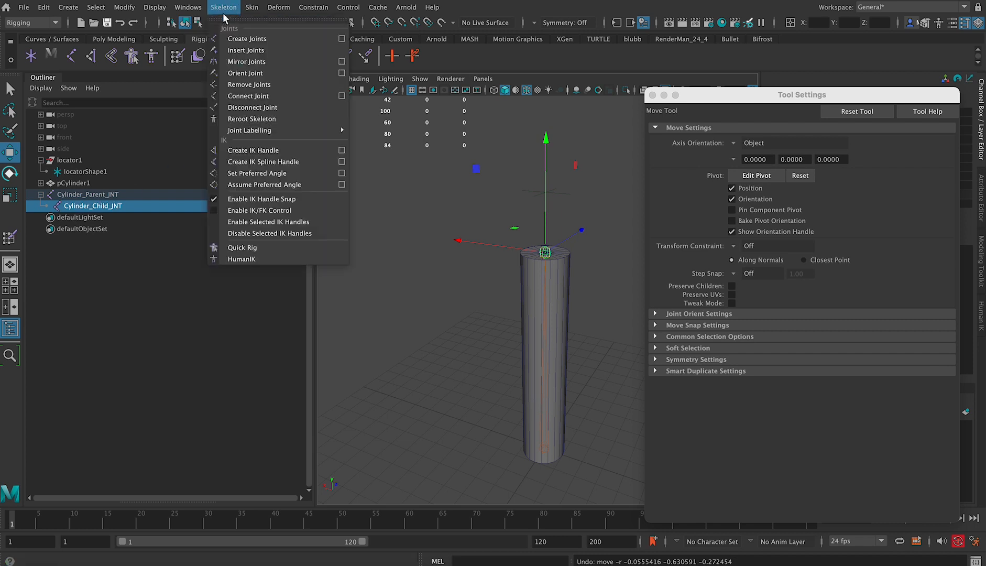
pyautogui.click(334, 152)
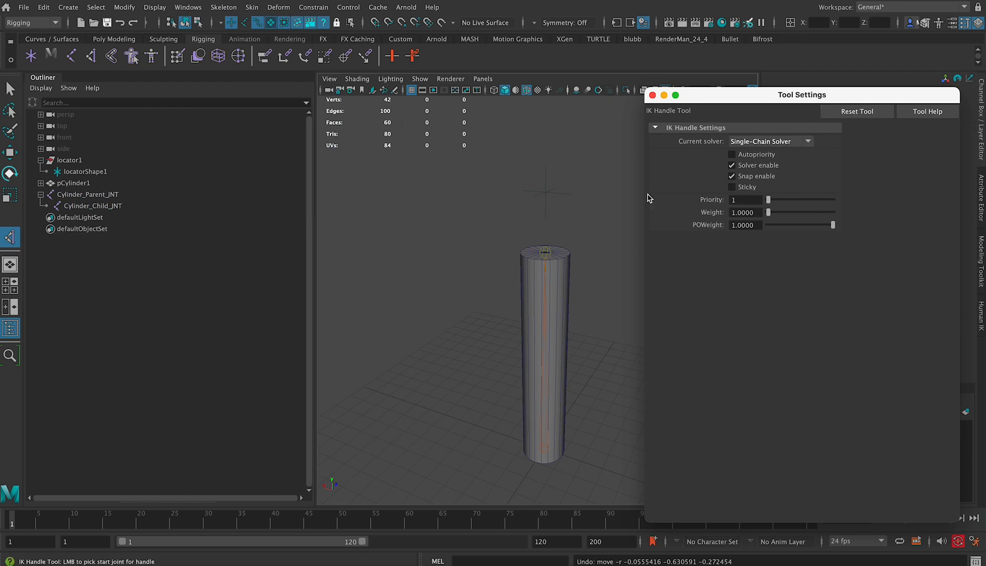
pyautogui.click(770, 143)
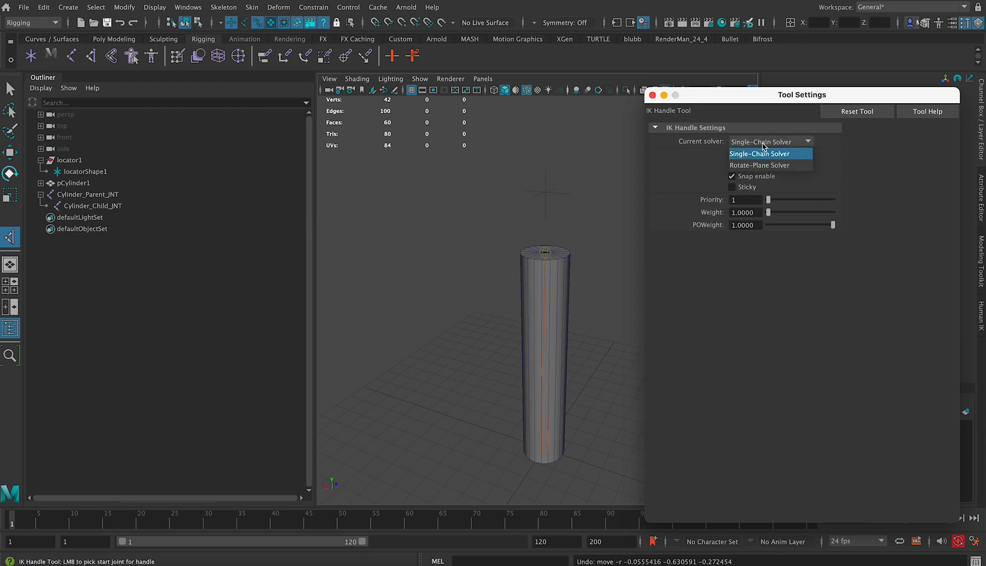
pyautogui.click(769, 155)
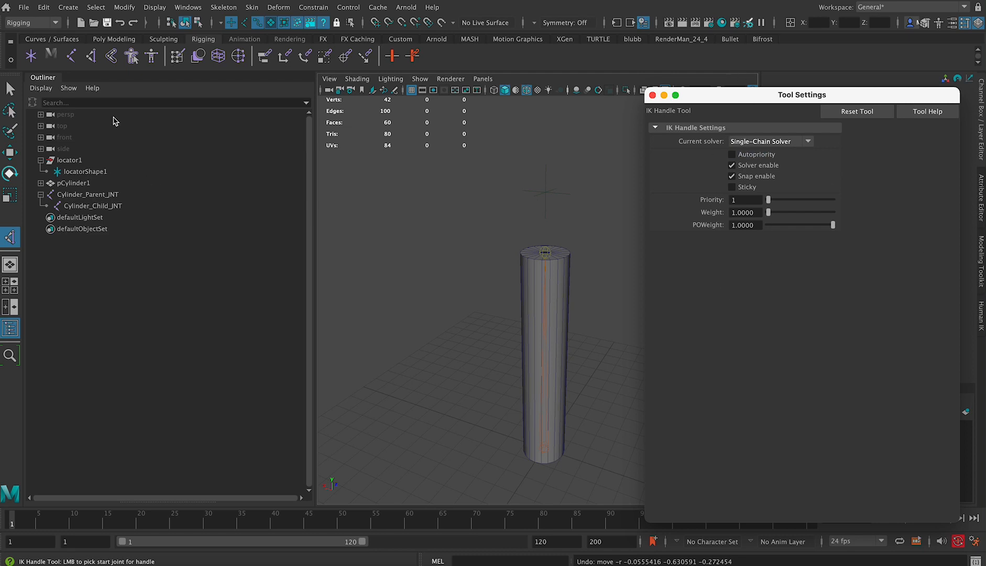
pyautogui.click(110, 195)
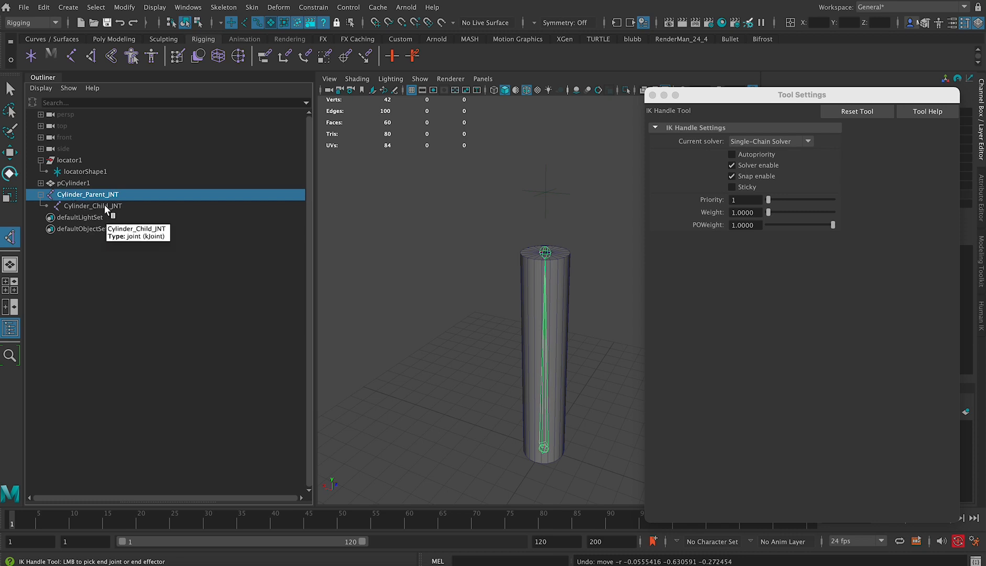
pyautogui.click(109, 207)
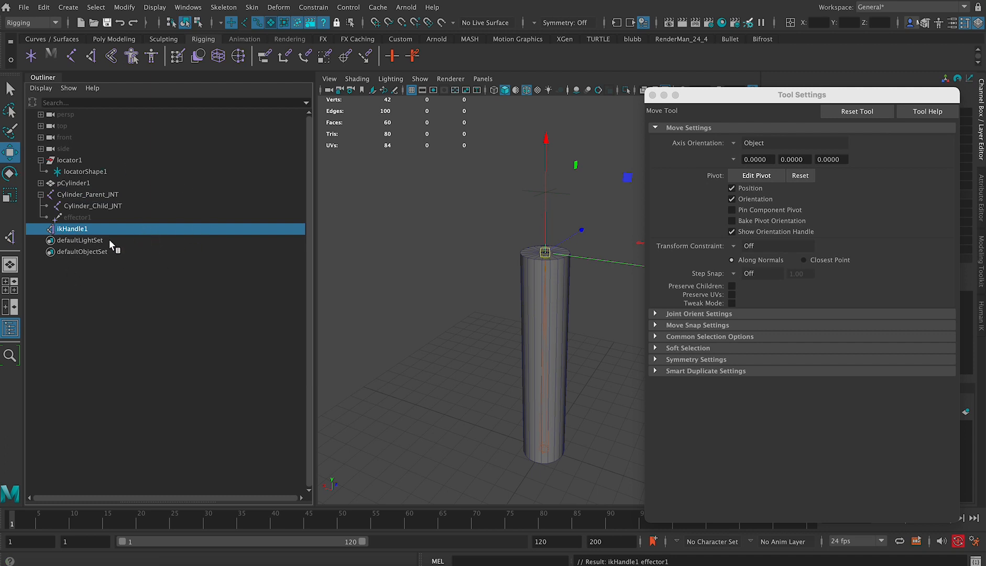
# - Rename the new IK handle Cylinder_HDL
pyautogui.doubleClick(85, 233)
pyautogui.write('C')
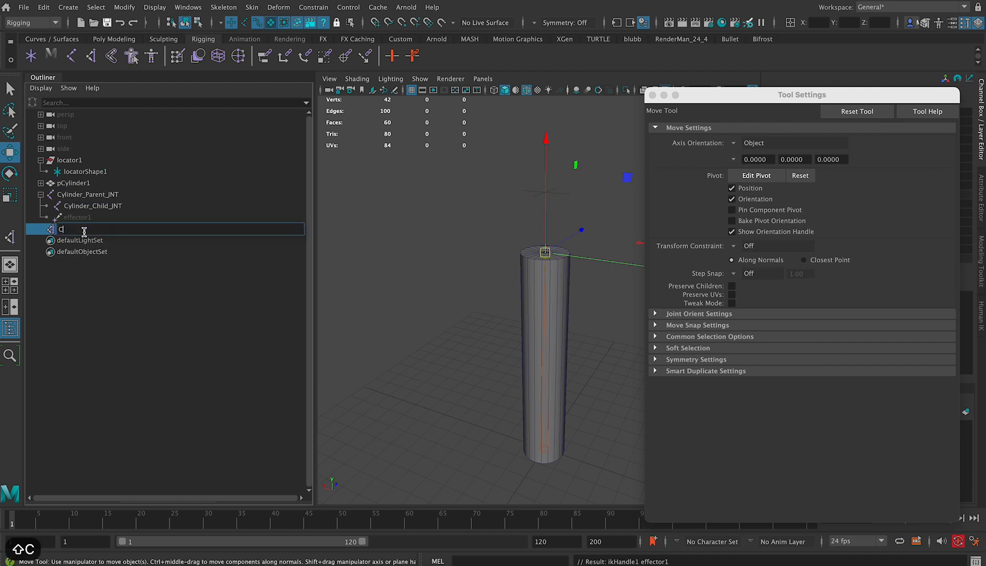
pyautogui.write('ylinder_HDL')
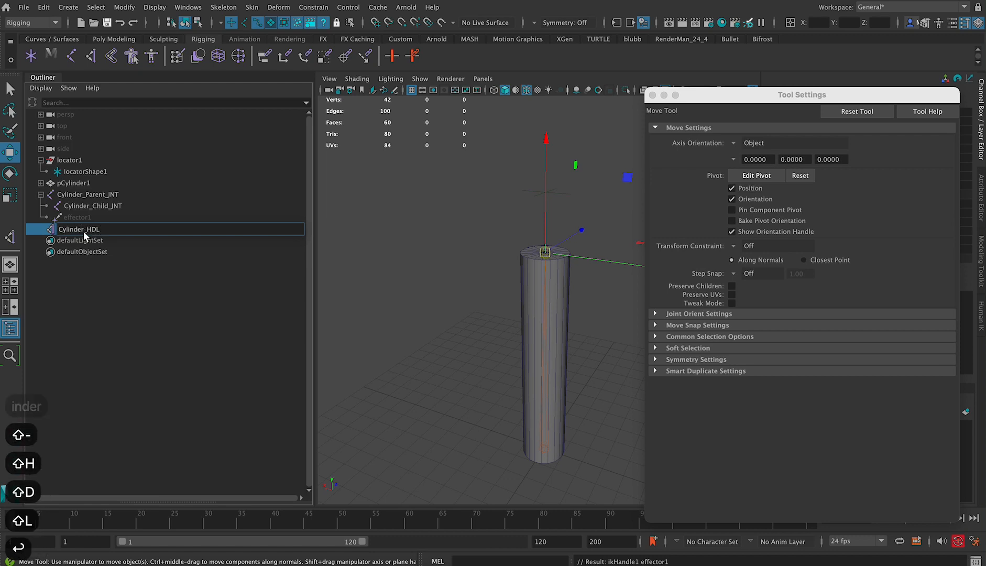
pyautogui.press('Return')
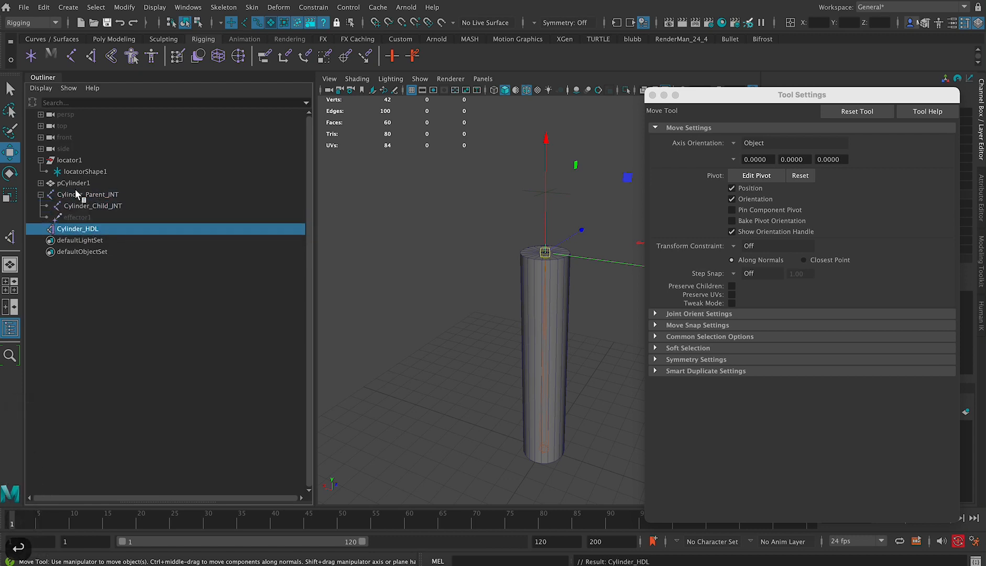
# - Parent Cylinder_HDL under locator1
pyautogui.click(84, 160)
pyautogui.click(75, 229)
pyautogui.keyDown('ctrl'); pyautogui.click(78, 161); pyautogui.keyUp('ctrl')
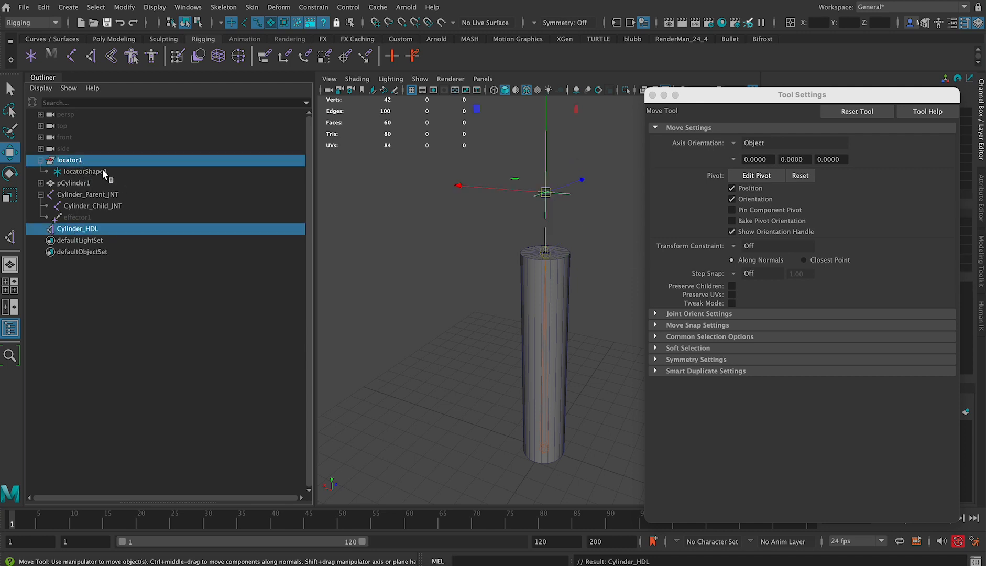
pyautogui.press('p')
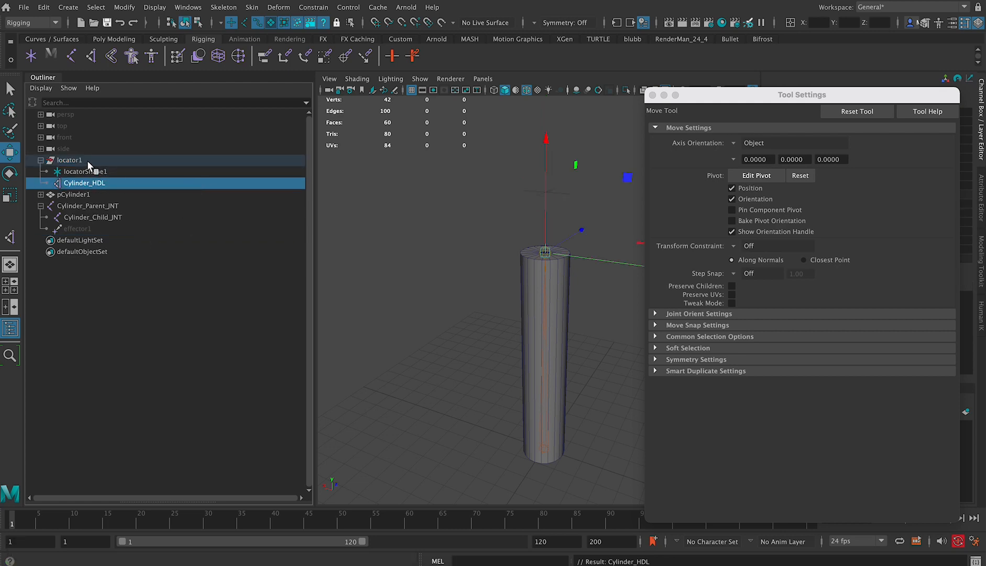
# - Set the Translate Y of Cylinder_HDL to 0 so the handle sits at locator1
pyautogui.moveTo(846, 102); pyautogui.dragTo(568, 311)
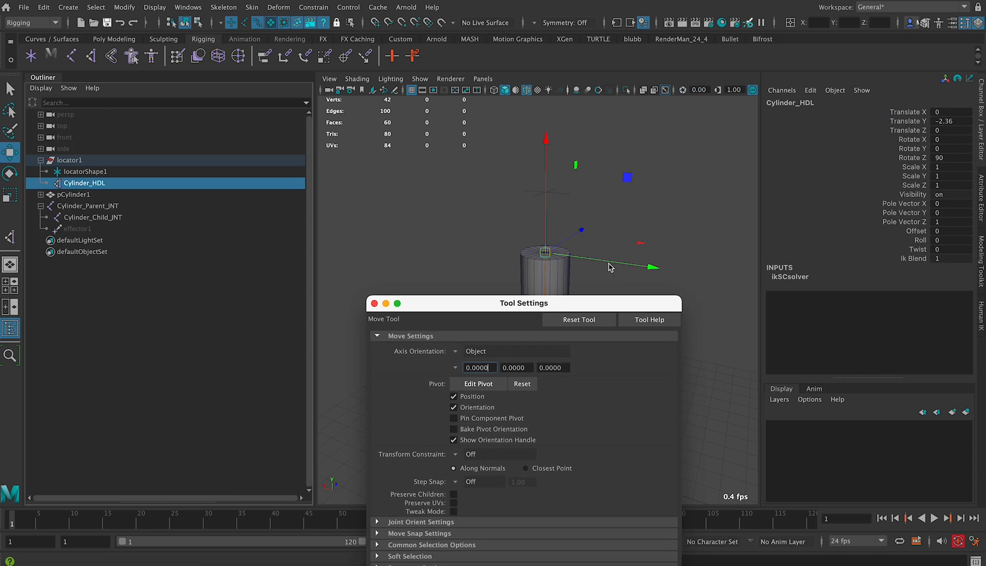
pyautogui.doubleClick(963, 119)
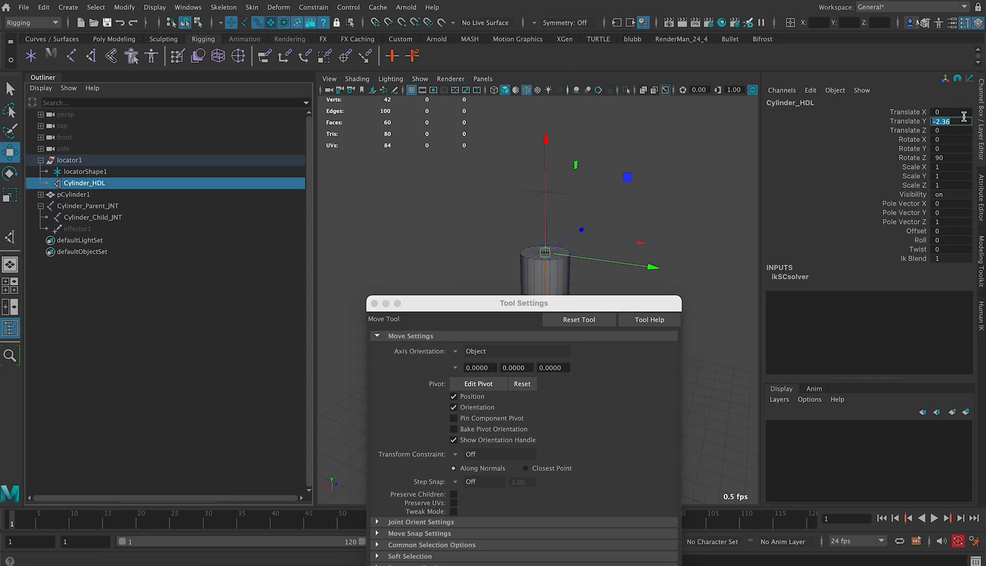
pyautogui.write('0')
pyautogui.press('Return')
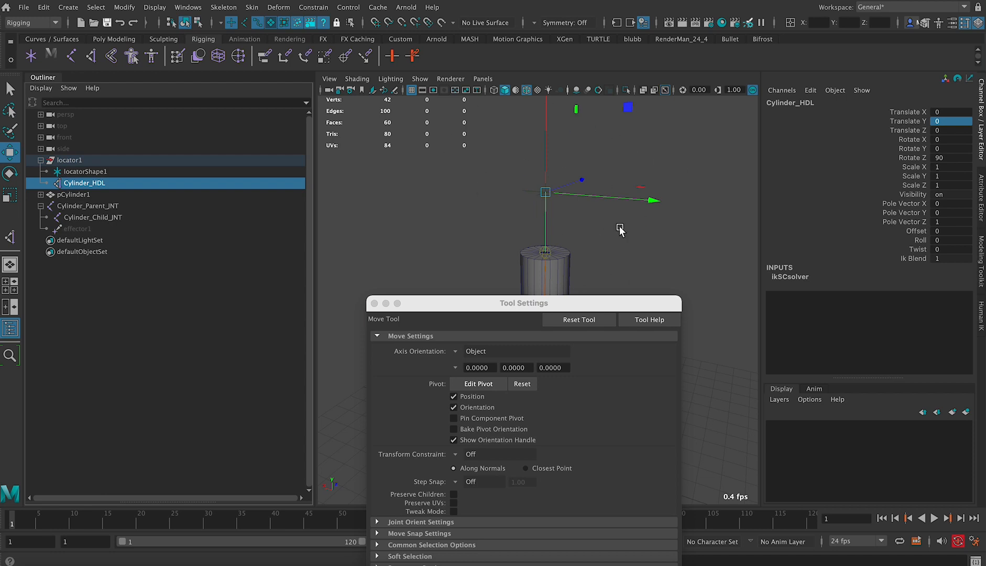
pyautogui.moveTo(589, 307); pyautogui.dragTo(845, 370)
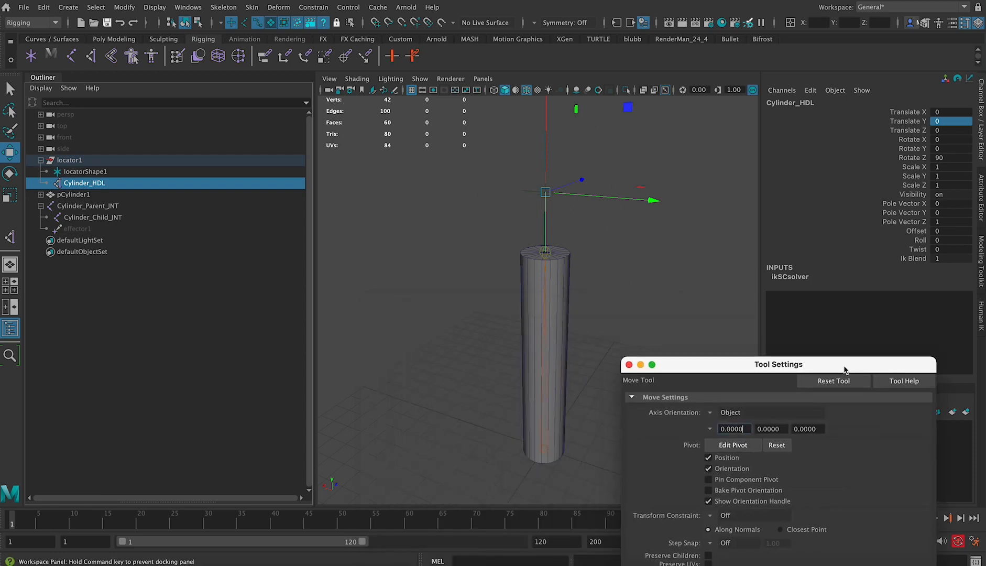
# - Test the IK aim by moving locator1 freely, and undo the move
pyautogui.click(110, 160)
pyautogui.moveTo(546, 193)
pyautogui.mouseDown()
pyautogui.moveTo(599, 155)
pyautogui.moveTo(588, 138)
pyautogui.moveTo(574, 333)
pyautogui.moveTo(559, 105)
pyautogui.moveTo(587, 258)
pyautogui.moveTo(662, 110)
pyautogui.moveTo(445, 227)
pyautogui.moveTo(429, 220)
pyautogui.moveTo(778, 219)
pyautogui.moveTo(503, 313)
pyautogui.moveTo(590, 136)
pyautogui.moveTo(543, 297)
pyautogui.moveTo(587, 261)
pyautogui.moveTo(357, 167)
pyautogui.moveTo(548, 178)
pyautogui.moveTo(558, 189)
pyautogui.mouseUp()
pyautogui.press('super+z')
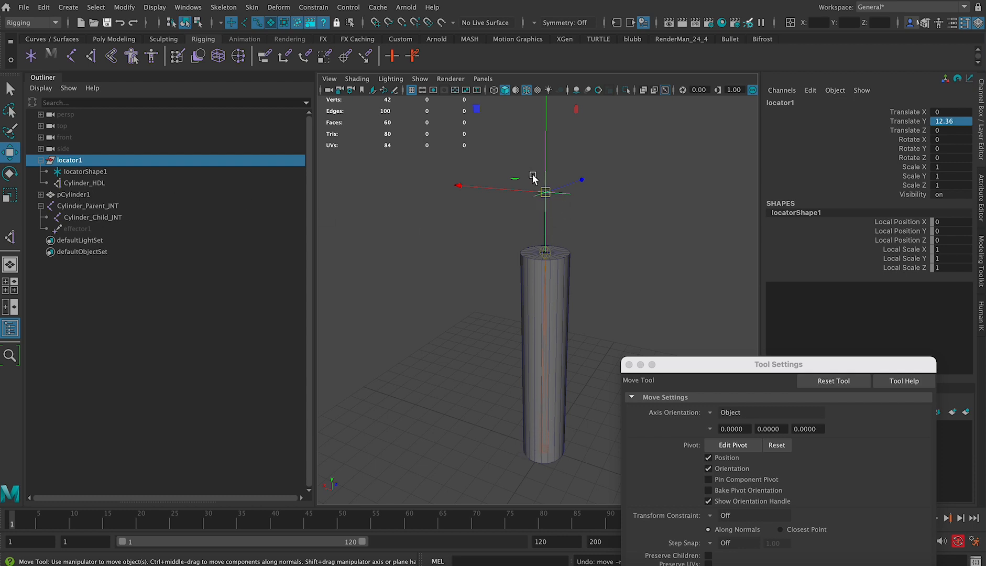
# - Create a distance measurement from the centre vertex of the cylinder's base to locator1 with the Distance Tool, using point snapping
pyautogui.click(69, 7)
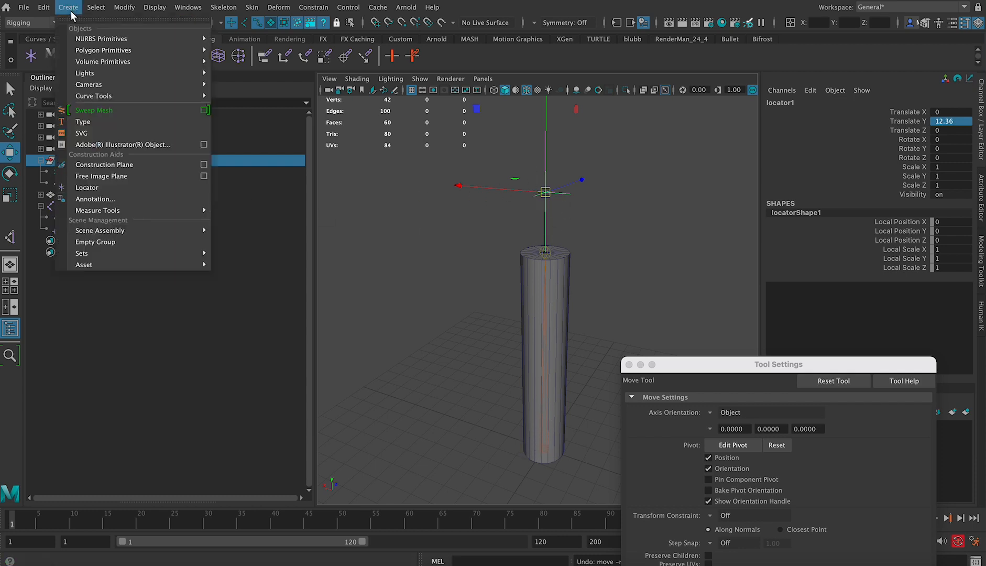
pyautogui.moveTo(143, 210)
pyautogui.click(287, 210)
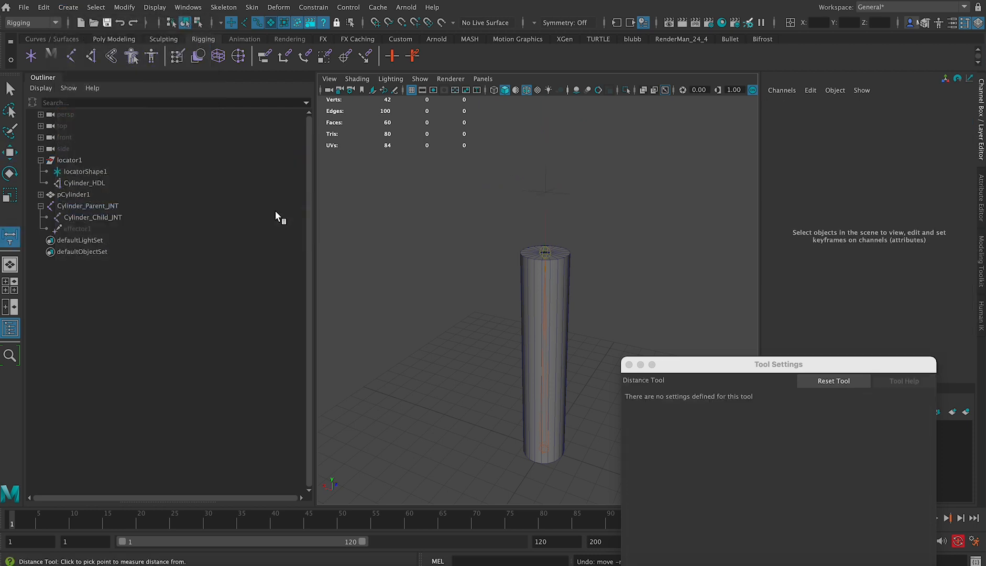
pyautogui.keyDown('alt'); pyautogui.moveTo(571, 224); pyautogui.dragTo(592, 215); pyautogui.keyUp('alt')
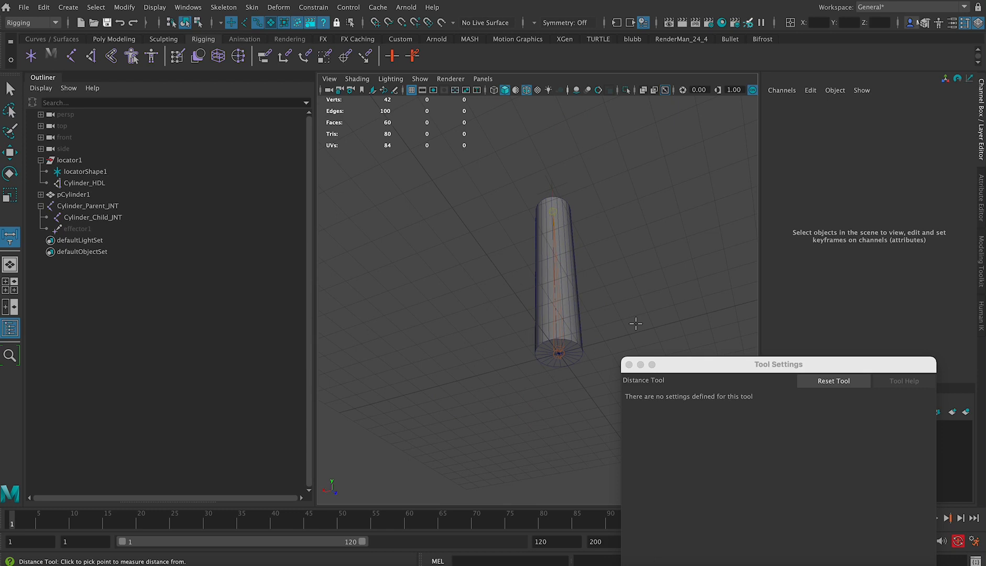
pyautogui.press('v')
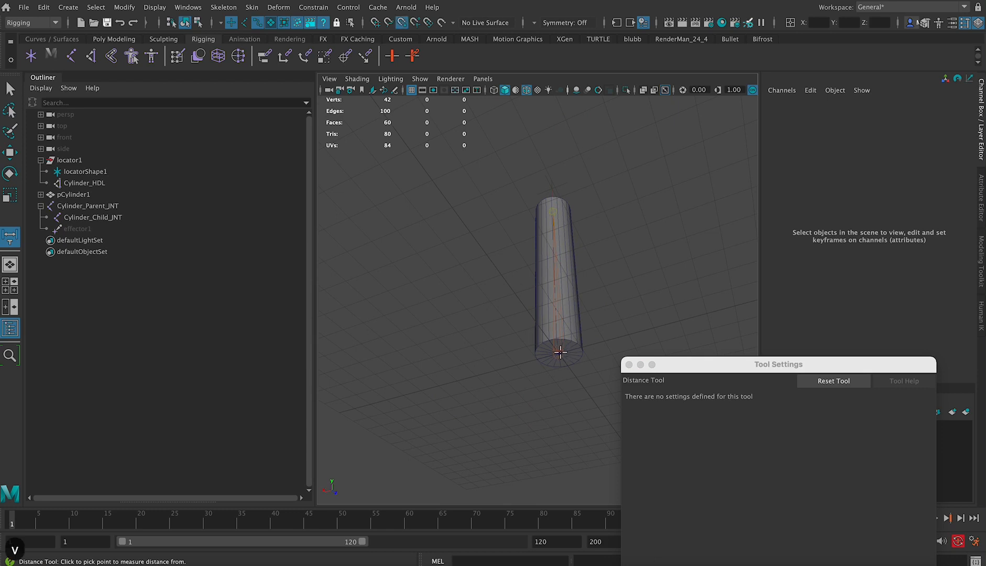
pyautogui.click(560, 354)
pyautogui.keyDown('alt'); pyautogui.moveTo(556, 181); pyautogui.dragTo(575, 145); pyautogui.keyUp('alt')
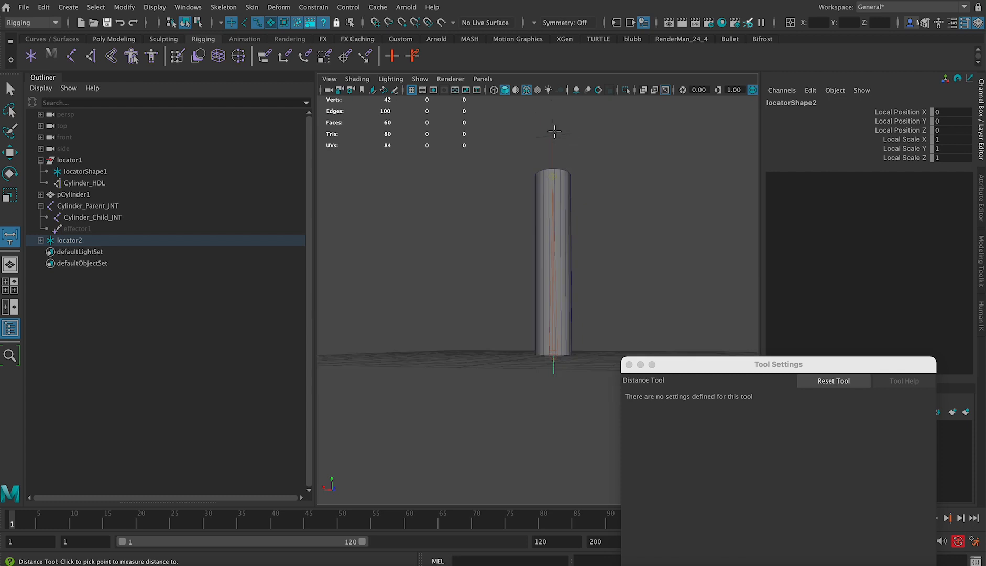
pyautogui.press('v')
pyautogui.click(555, 132)
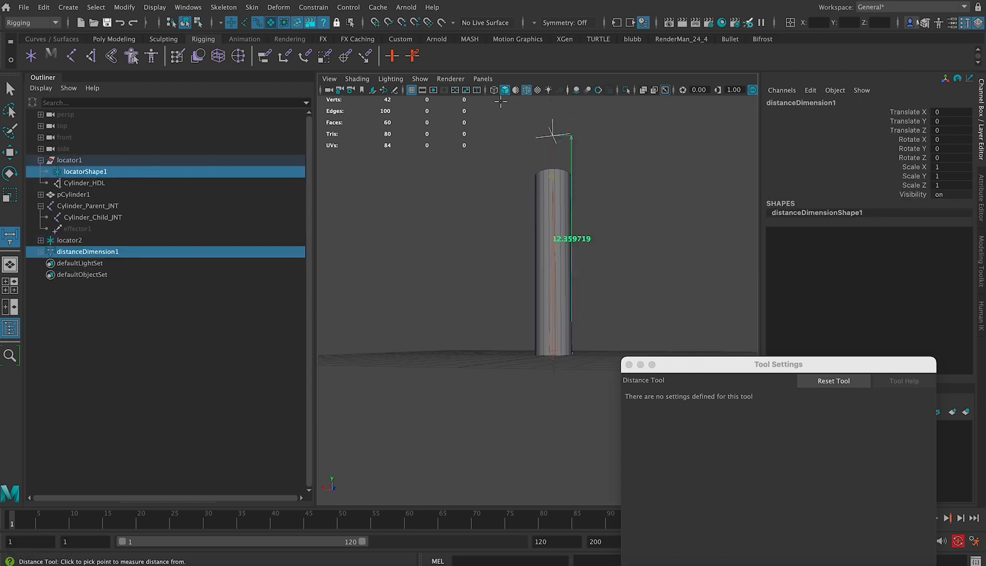
pyautogui.click(10, 89)
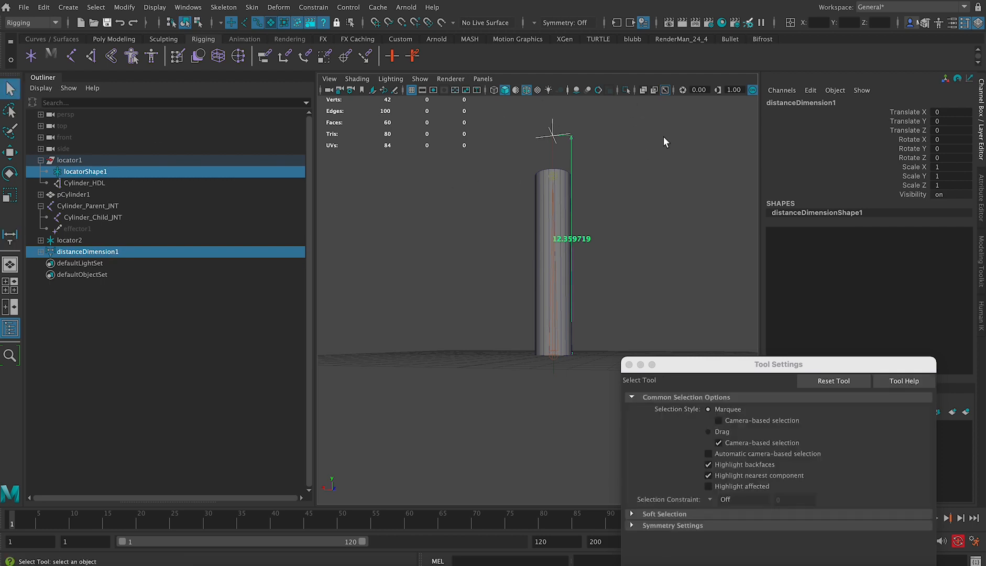
# - Move locator1 to about X -1.49, Y 13.98, Z 0.22 to test the cylinder's aim and the distance measurement
pyautogui.click(63, 239)
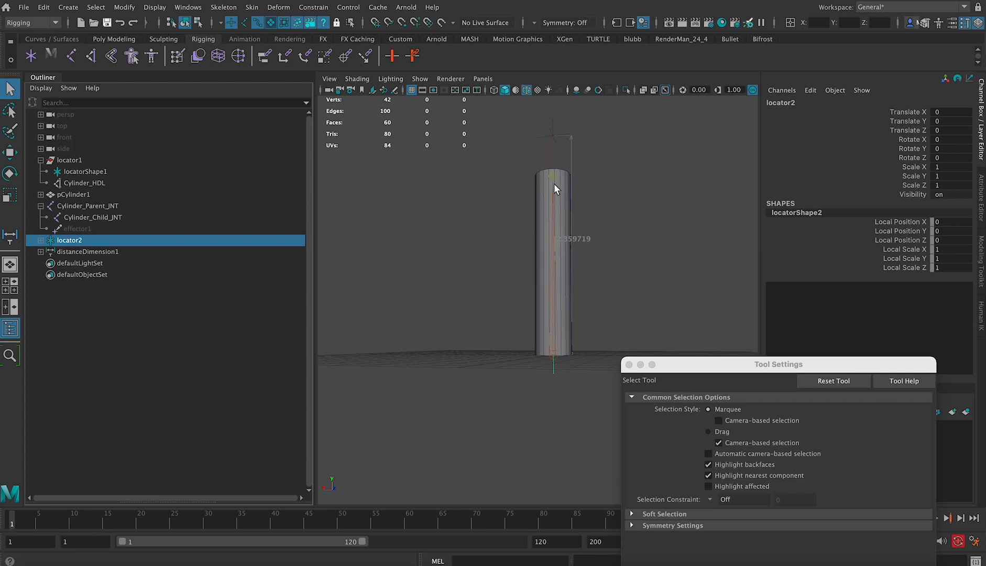
pyautogui.click(81, 159)
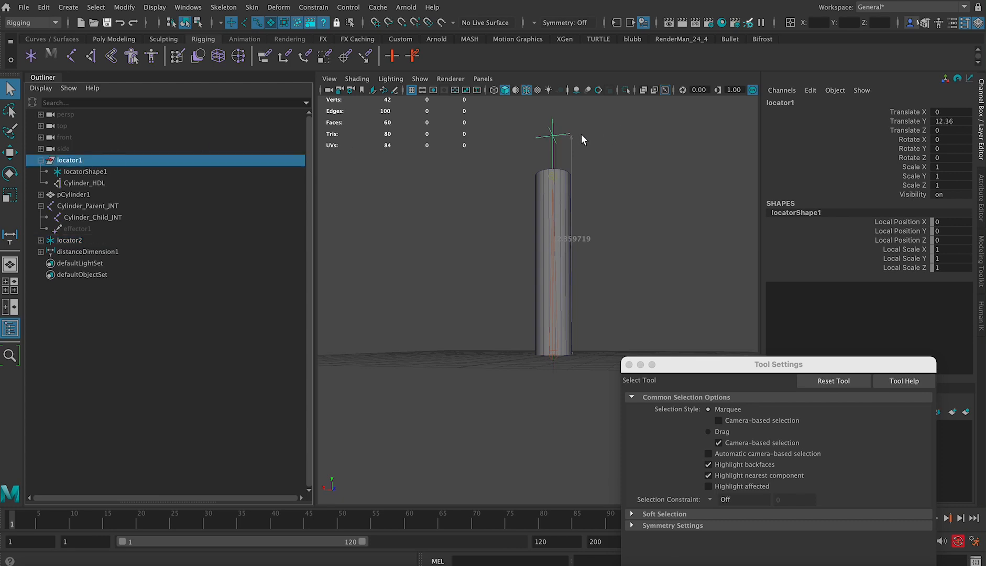
pyautogui.press('w')
pyautogui.moveTo(555, 139); pyautogui.dragTo(581, 107)
pyautogui.keyDown('alt'); pyautogui.moveTo(589, 158); pyautogui.dragTo(566, 341, button='right'); pyautogui.keyUp('alt')
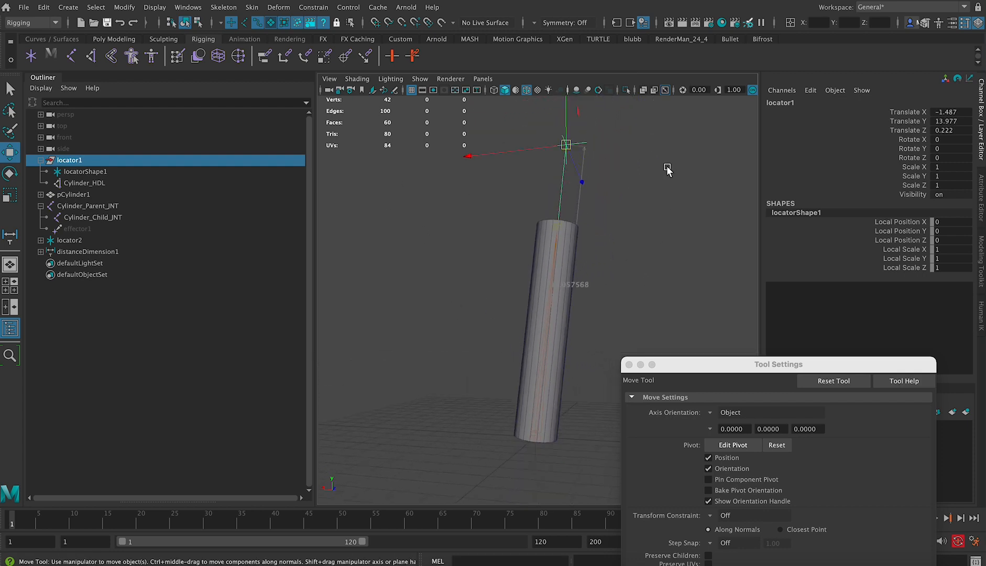
# - Undo the last move of locator1 and load distanceDimensionShape1 as the output side of the Connection Editor
pyautogui.press('super+z')
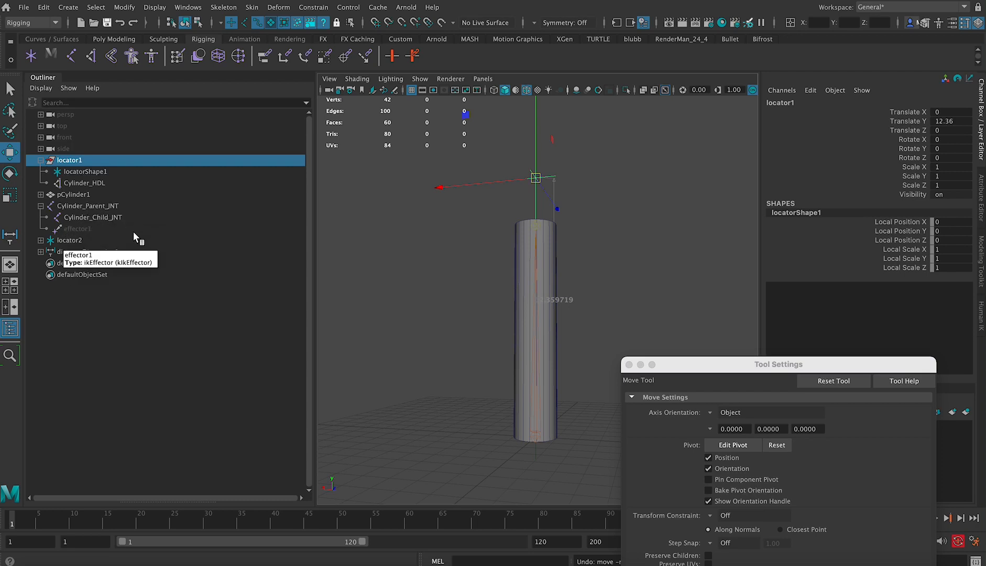
pyautogui.click(41, 88)
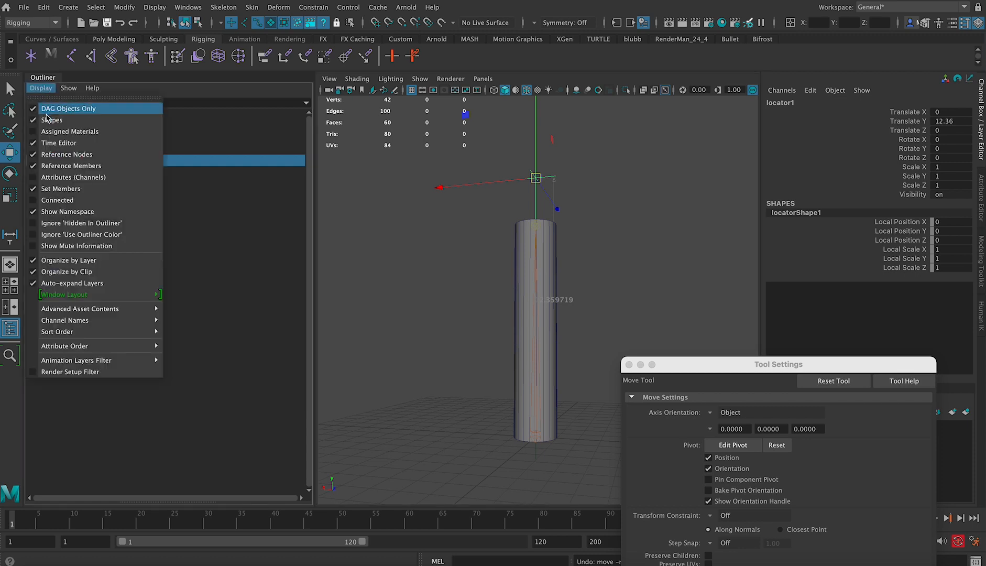
pyautogui.click(260, 426)
pyautogui.click(40, 251)
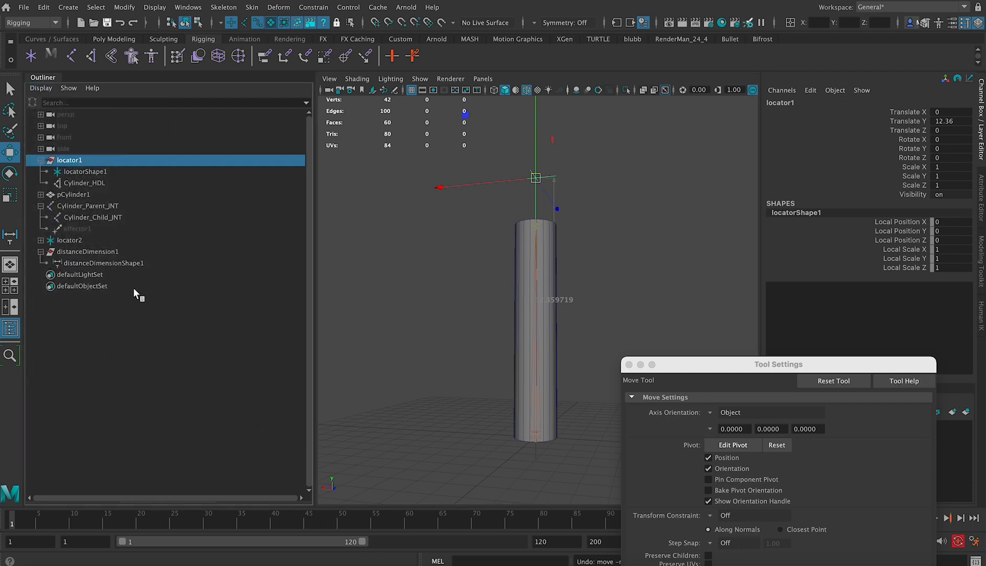
pyautogui.click(145, 262)
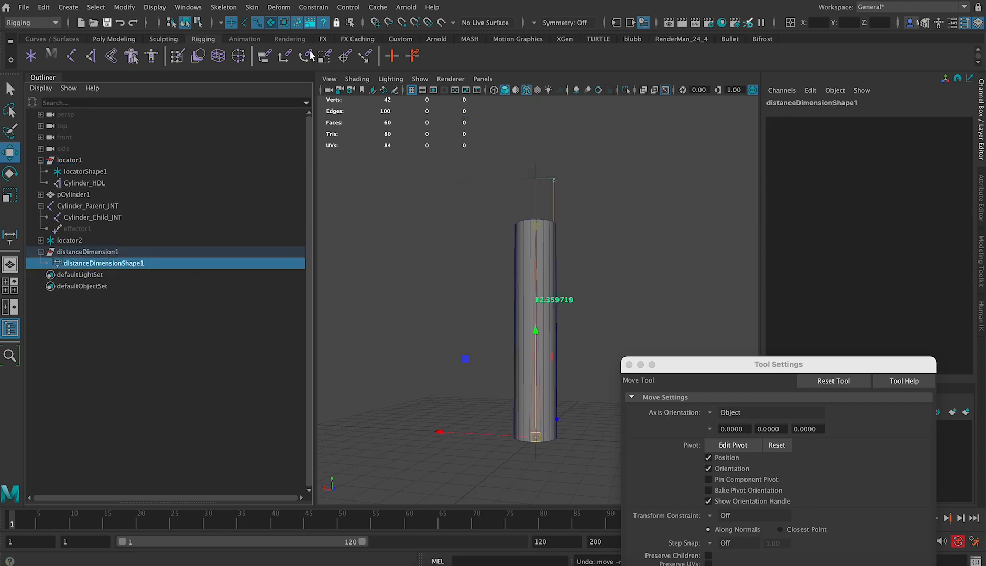
pyautogui.click(187, 7)
pyautogui.moveTo(223, 64)
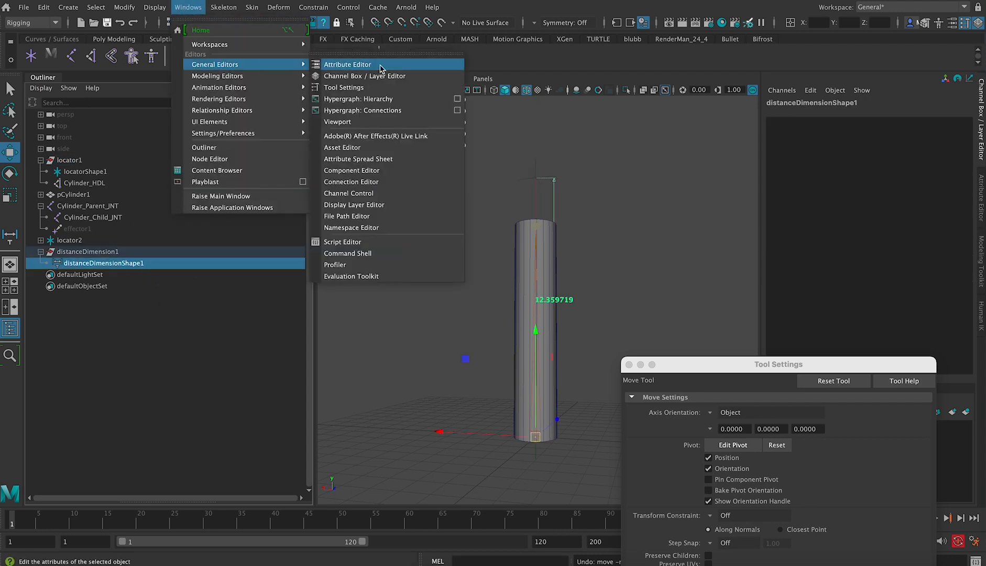
pyautogui.click(367, 181)
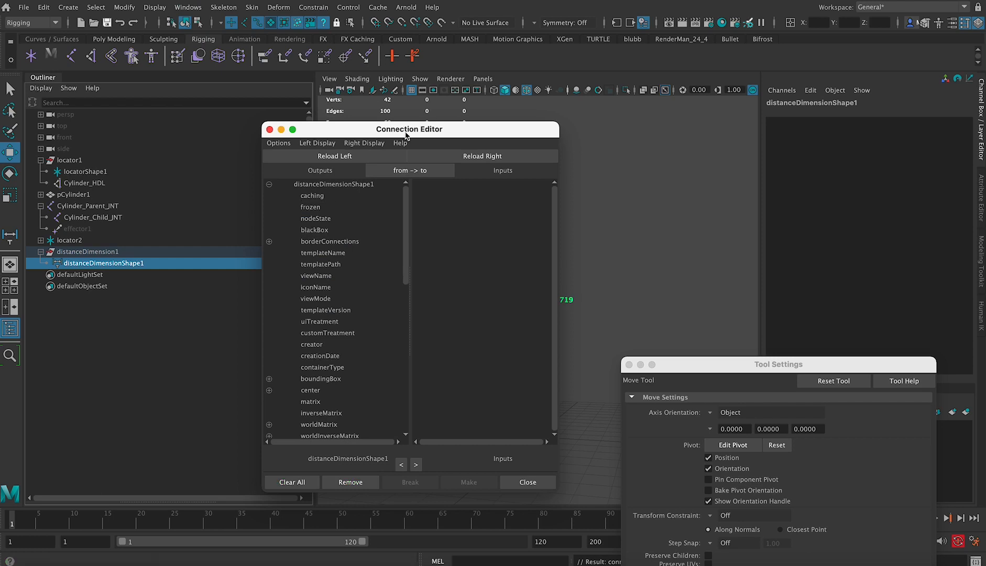
pyautogui.moveTo(415, 135); pyautogui.dragTo(756, 118)
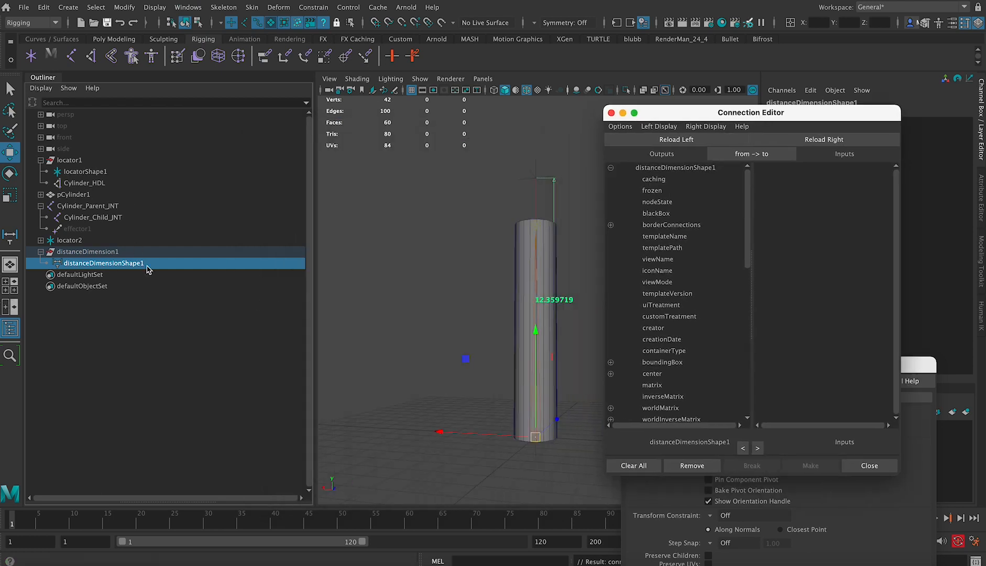
# - Load Cylinder_Child_JNT as the input side of the Connection Editor
pyautogui.scroll(-15, 684, 234)
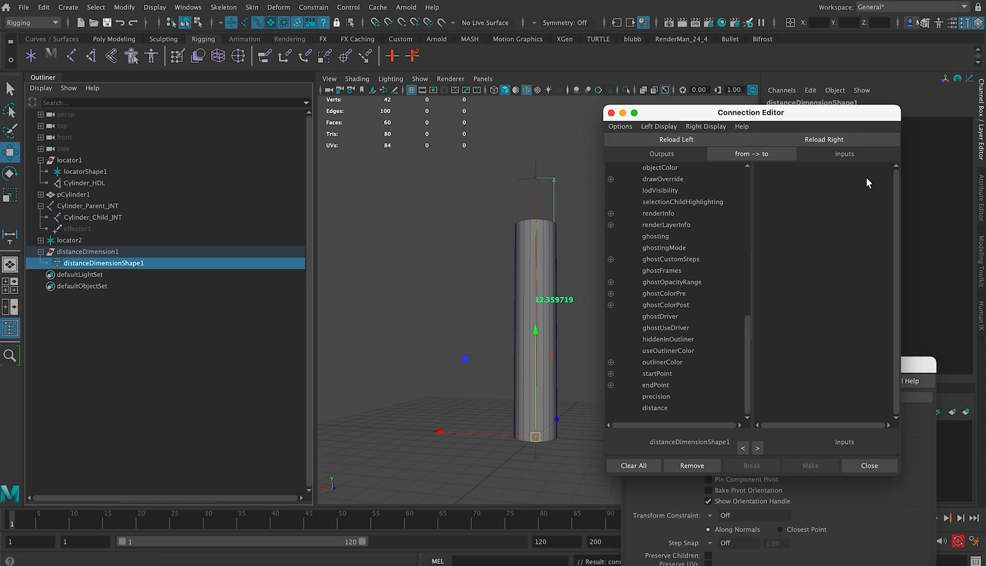
pyautogui.moveTo(115, 220); pyautogui.dragTo(115, 223, button='middle')
pyautogui.click(116, 219)
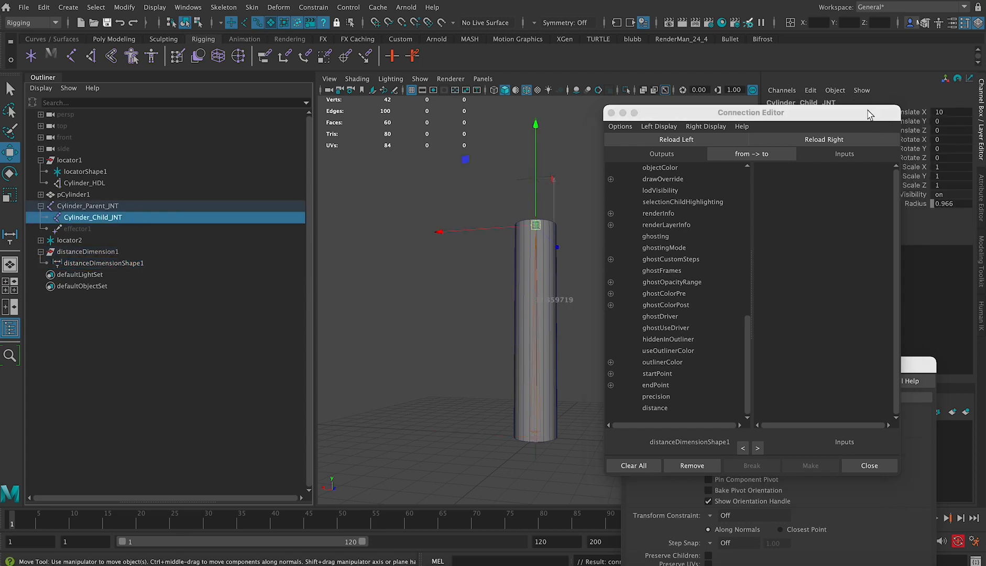
pyautogui.moveTo(858, 114); pyautogui.dragTo(683, 111)
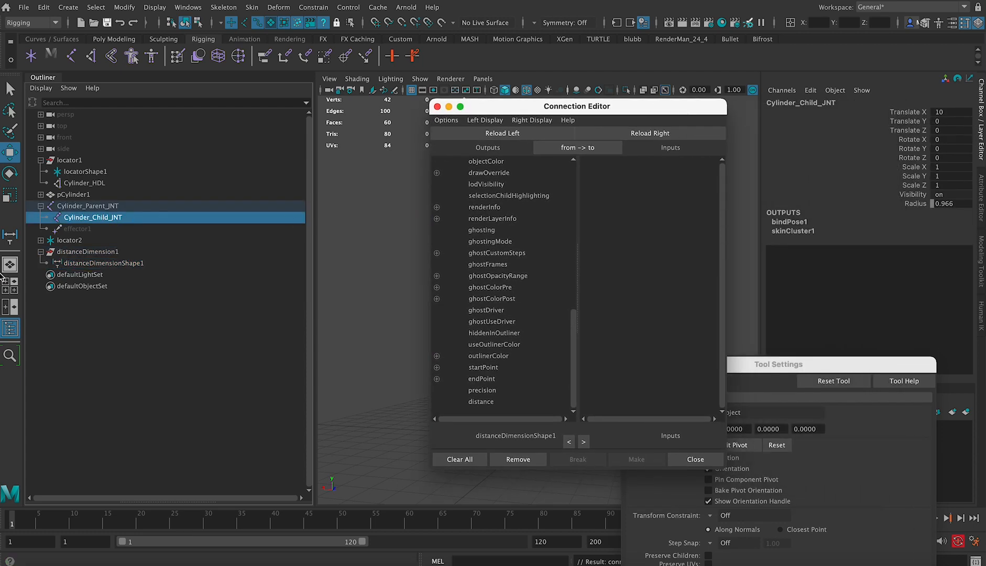
pyautogui.click(682, 133)
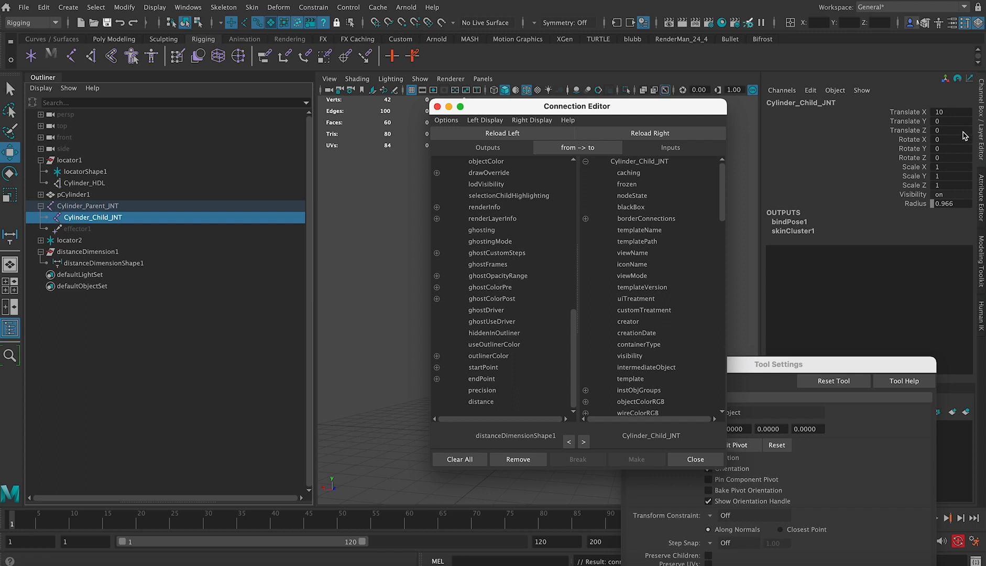
# - Connect the distance output of distanceDimensionShape1 to the translateX of Cylinder_Child_JNT and close the Connection Editor
pyautogui.click(497, 402)
pyautogui.scroll(-3, 587, 321)
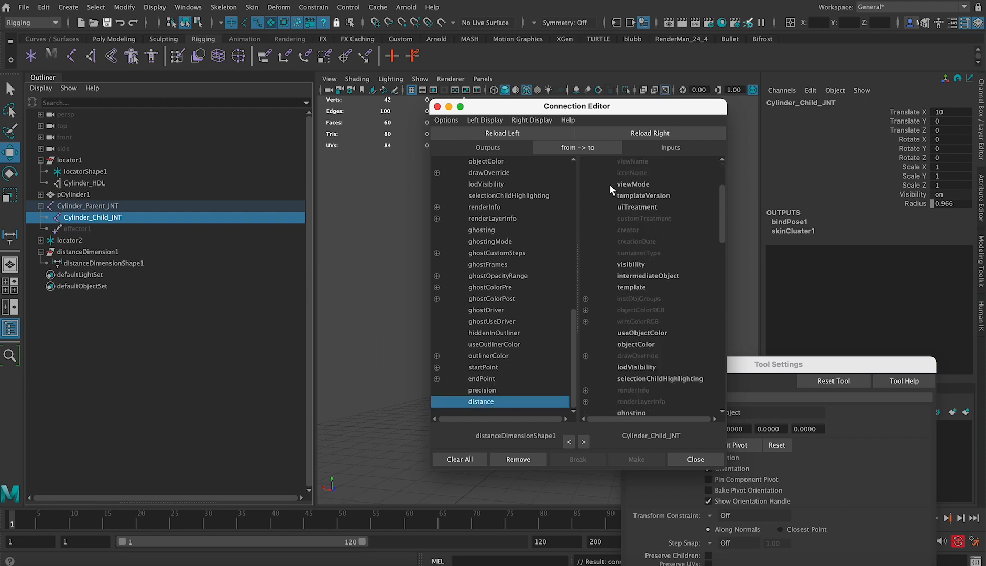
pyautogui.scroll(-8, 610, 186)
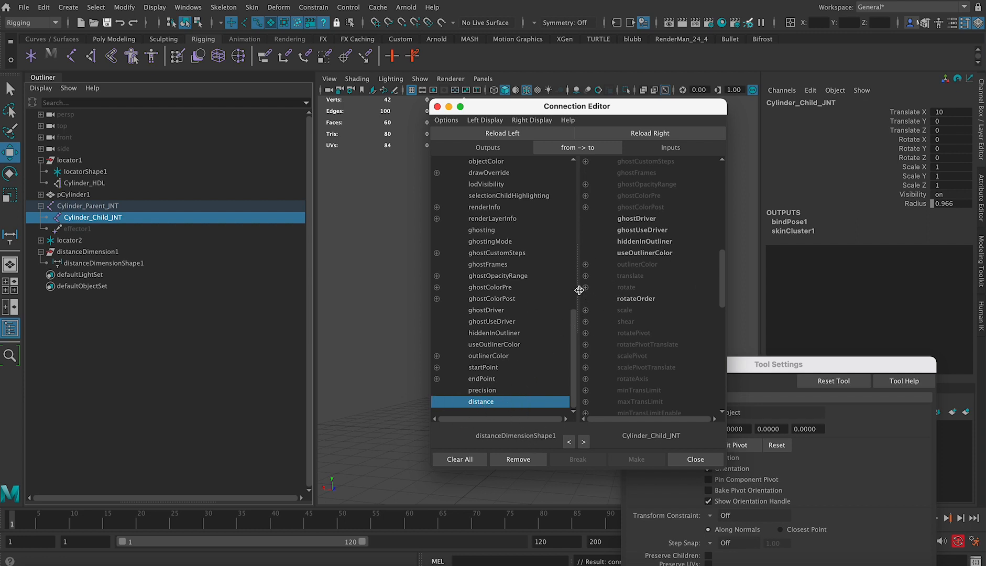
pyautogui.click(585, 276)
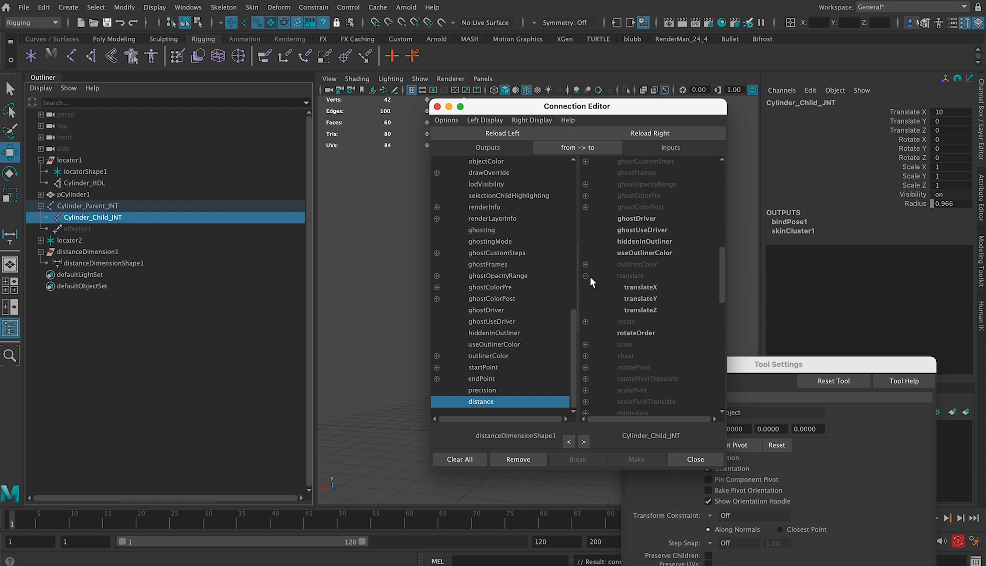
pyautogui.click(638, 289)
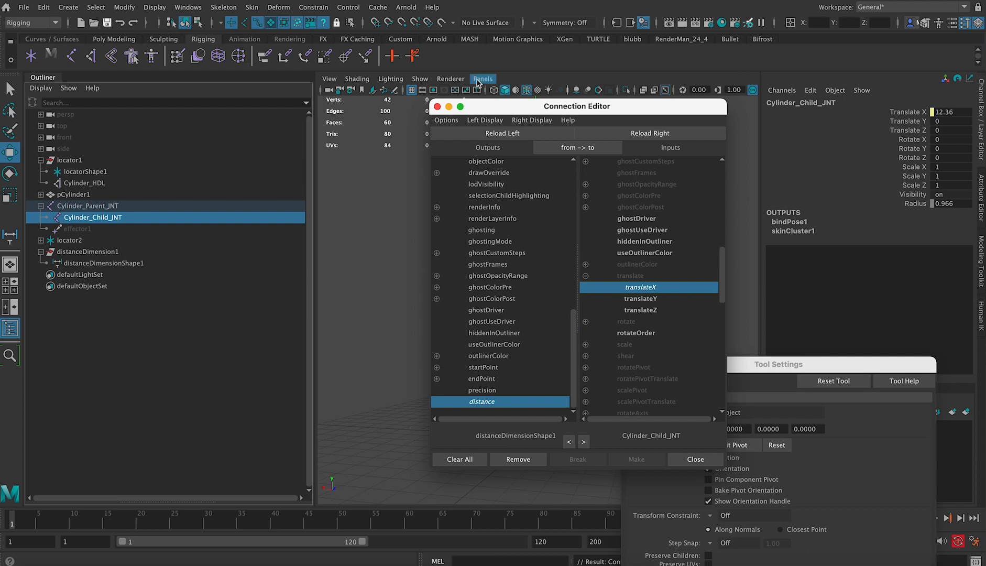
pyautogui.click(437, 107)
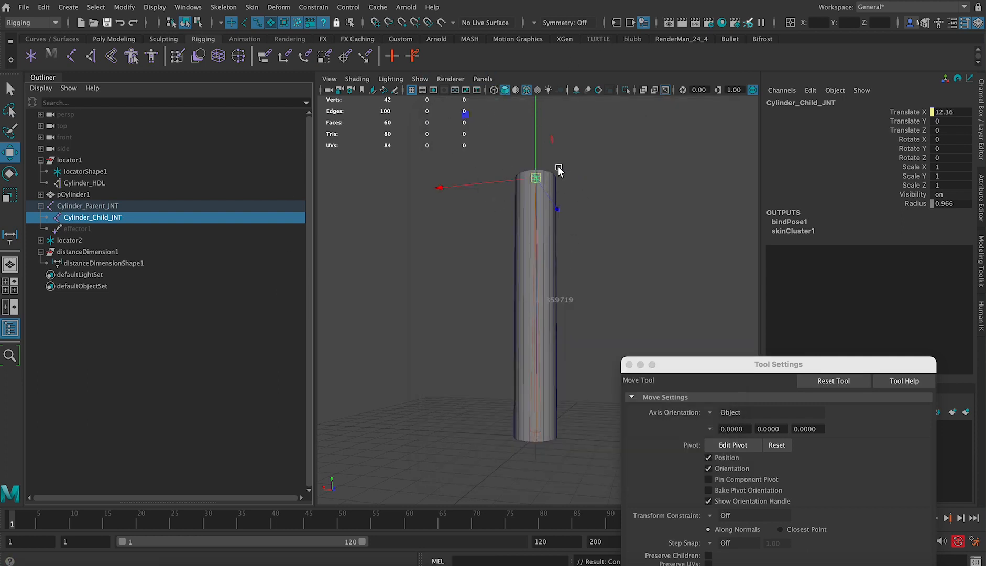
# - Select locator1 and turn off the display of shape nodes in the Outliner
pyautogui.scroll(-2, 563, 159)
pyautogui.keyDown('alt'); pyautogui.moveTo(554, 162); pyautogui.dragTo(543, 188); pyautogui.keyUp('alt')
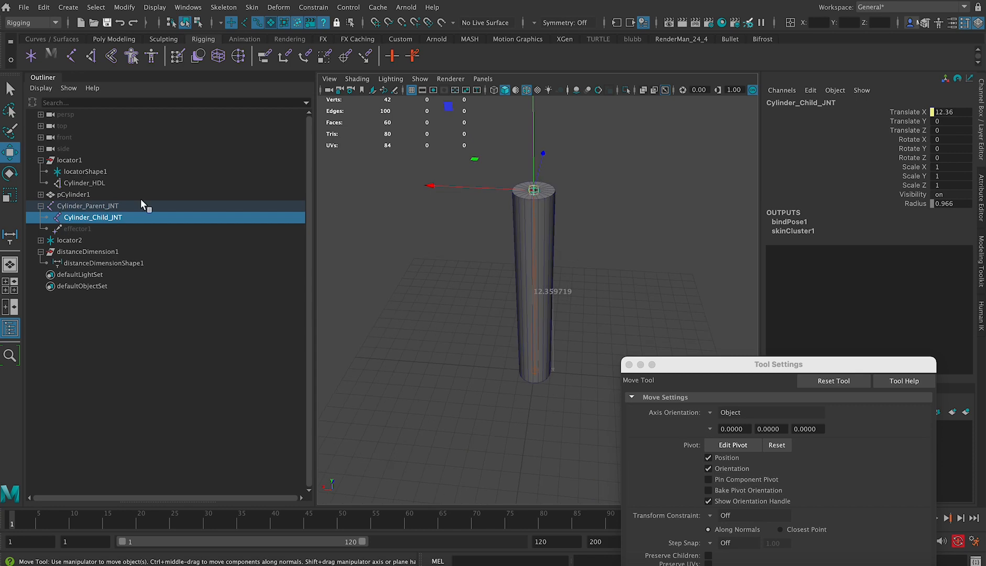
pyautogui.click(81, 160)
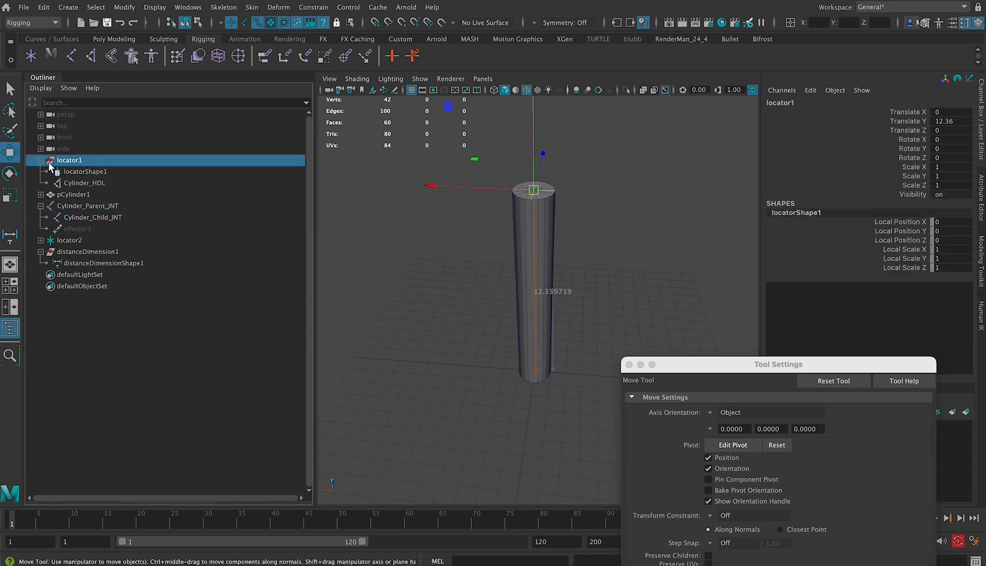
pyautogui.click(40, 88)
pyautogui.click(50, 133)
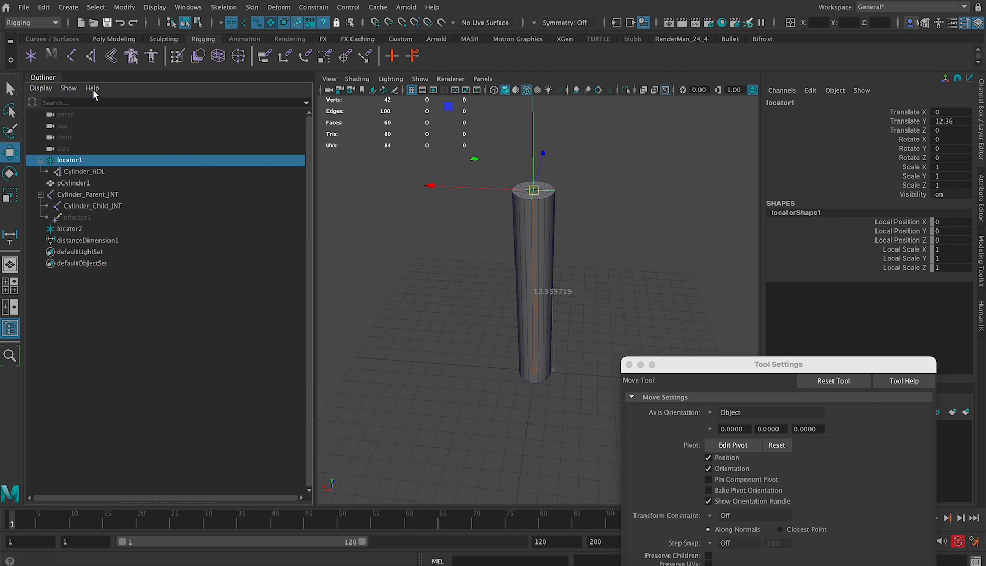
# - Test the cylinder's stretch by moving locator1 freely, and undo the moves
pyautogui.moveTo(534, 190); pyautogui.dragTo(535, 118)
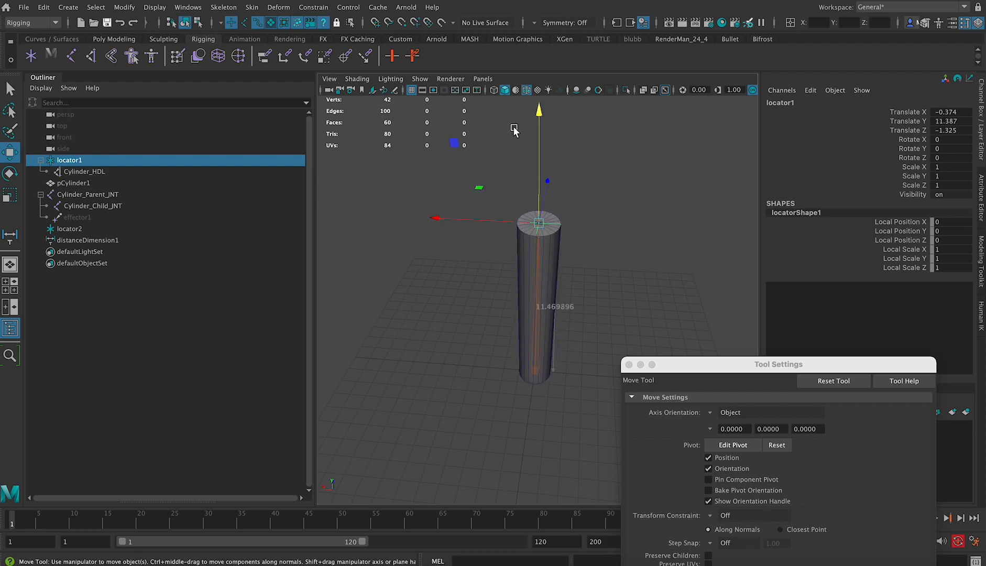
pyautogui.press('super+z')
pyautogui.press('super+z')
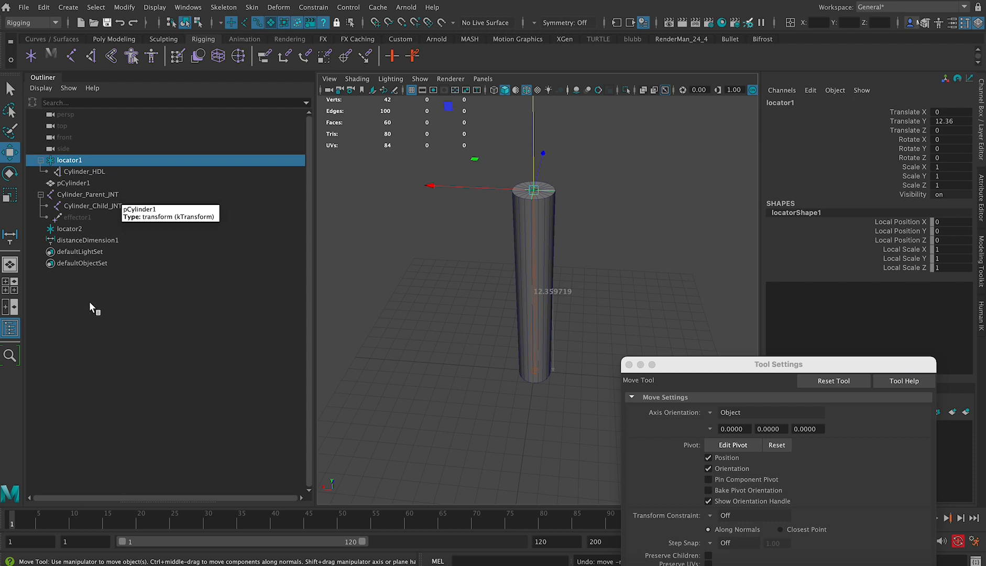
# - Group Cylinder_Parent_JNT and rename the group Cylinder_Rig_GRP
pyautogui.click(48, 229)
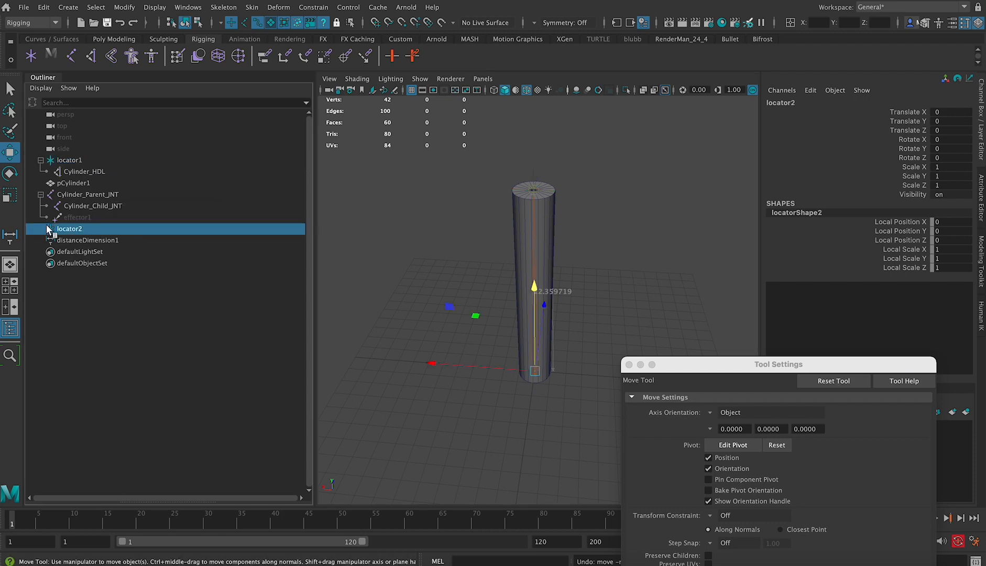
pyautogui.click(82, 195)
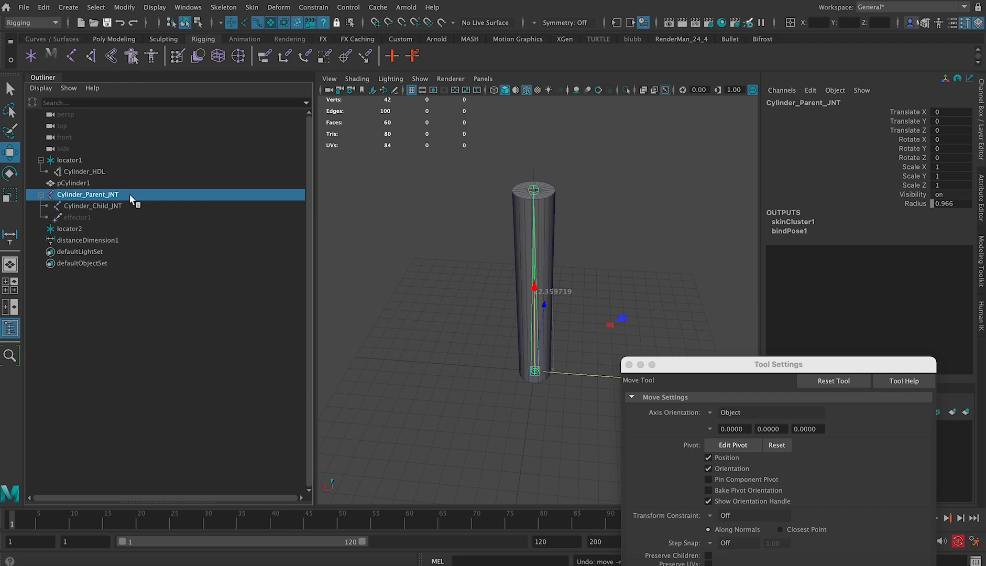
pyautogui.press('super+g')
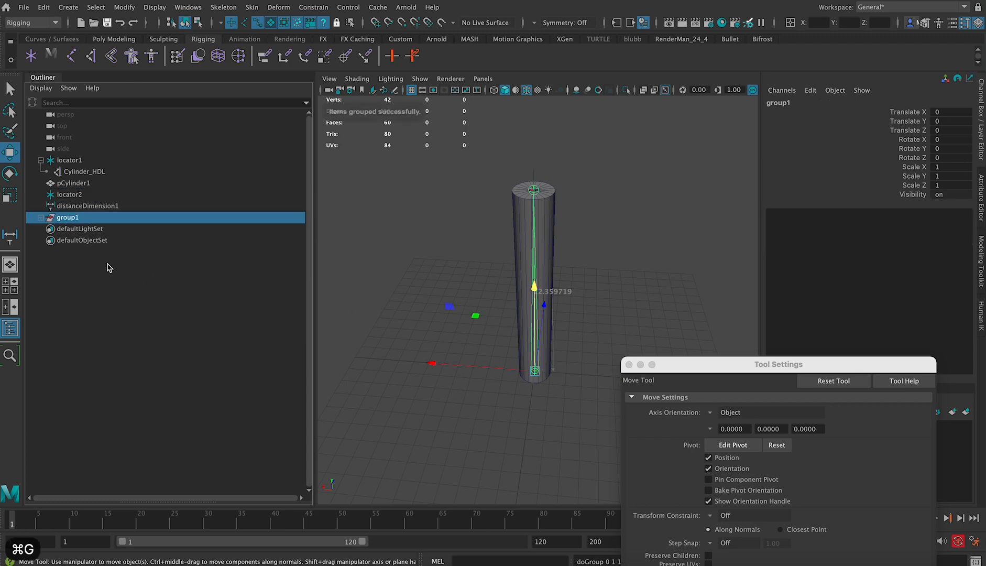
pyautogui.doubleClick(59, 218)
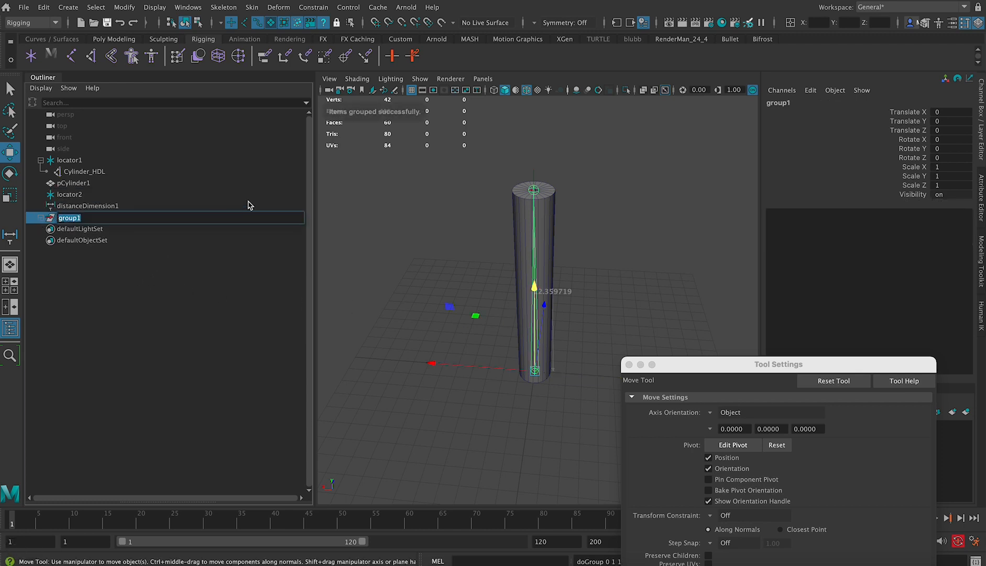
pyautogui.write('Cylinder')
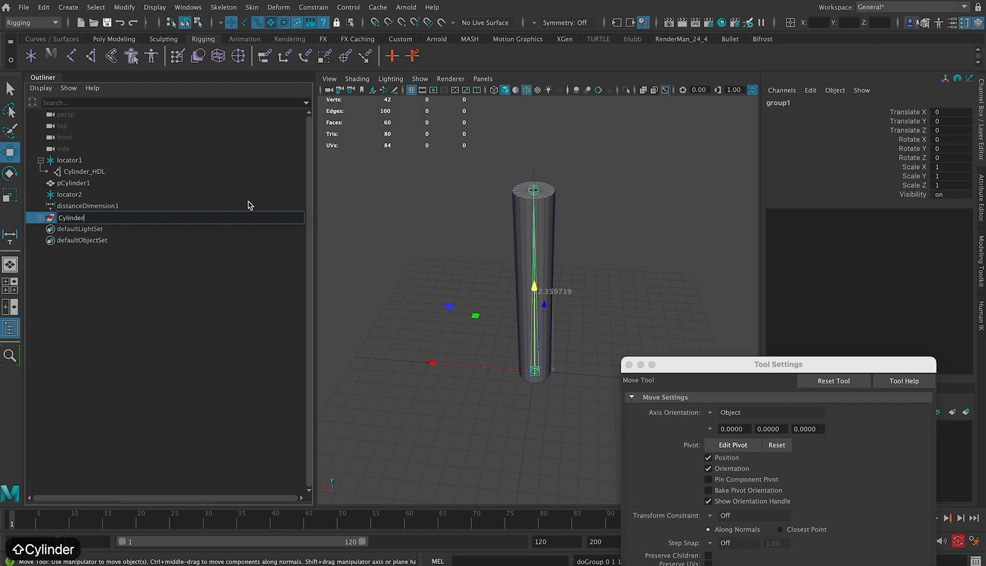
pyautogui.write('_Rig_GRP')
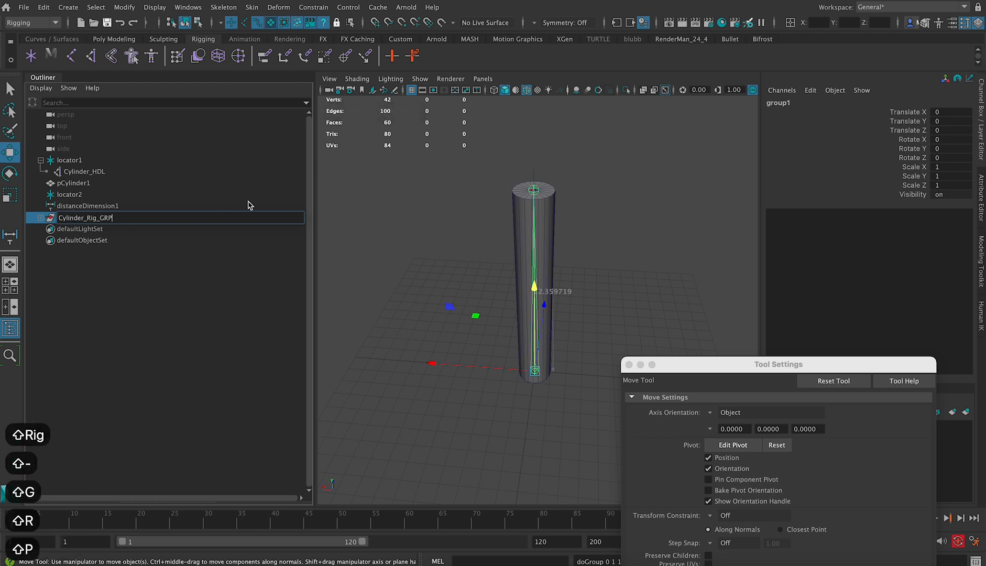
pyautogui.press('Return')
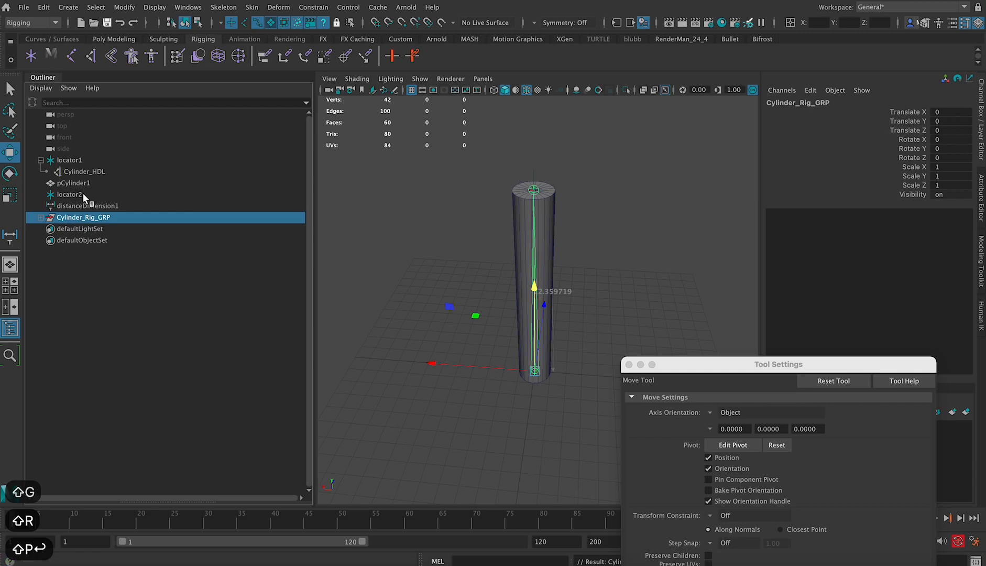
# - Parent locator2 and distanceDimension1 under Cylinder_Rig_GRP and expand the group in the Outliner
pyautogui.click(78, 191)
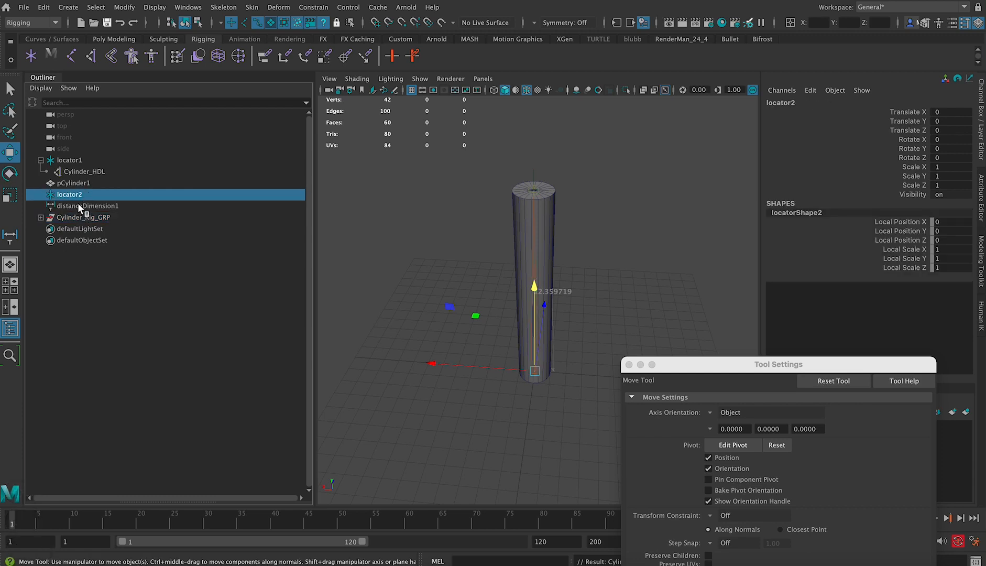
pyautogui.keyDown('shift'); pyautogui.click(78, 205); pyautogui.keyUp('shift')
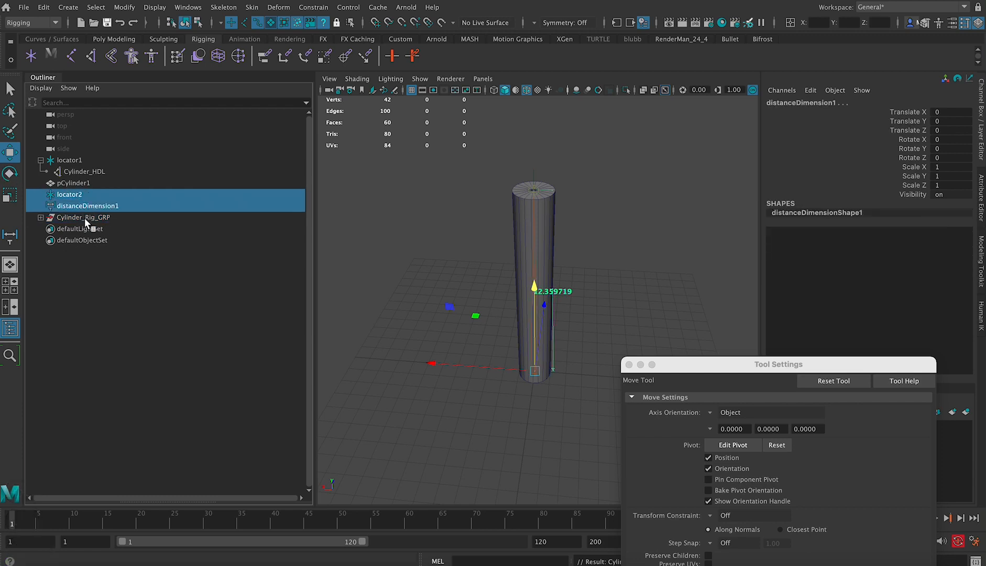
pyautogui.keyDown('shift'); pyautogui.click(86, 215); pyautogui.keyUp('shift')
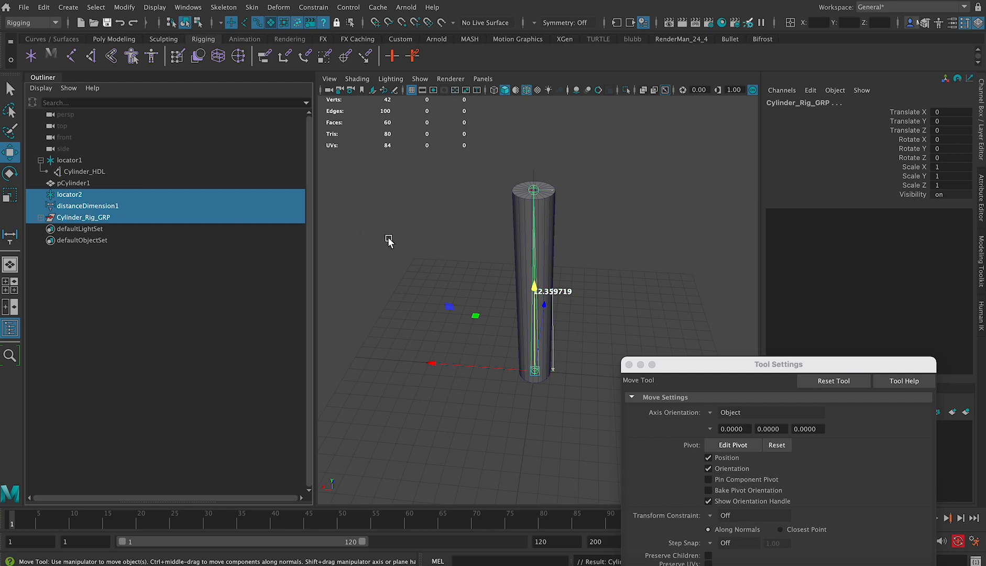
pyautogui.press('p')
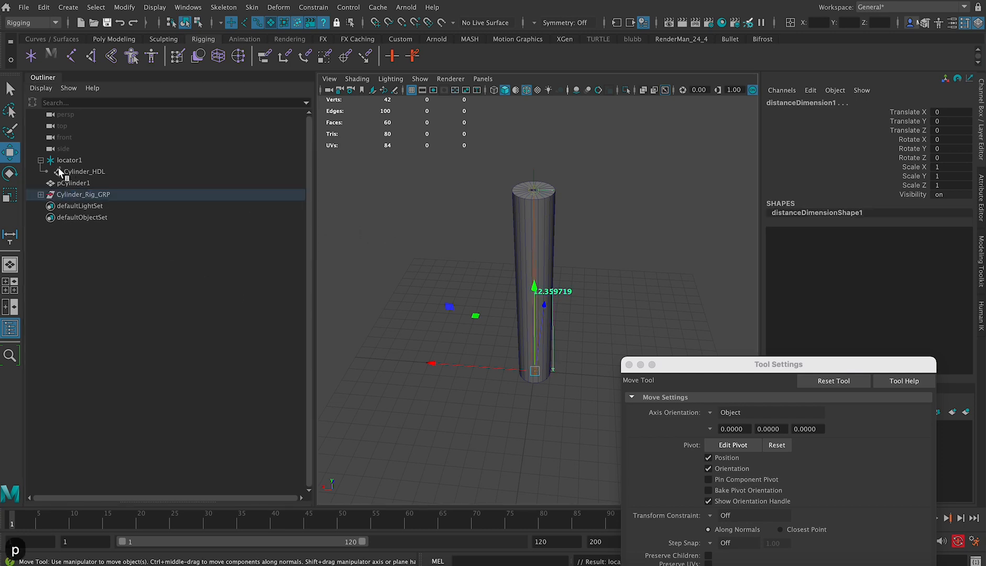
pyautogui.click(40, 194)
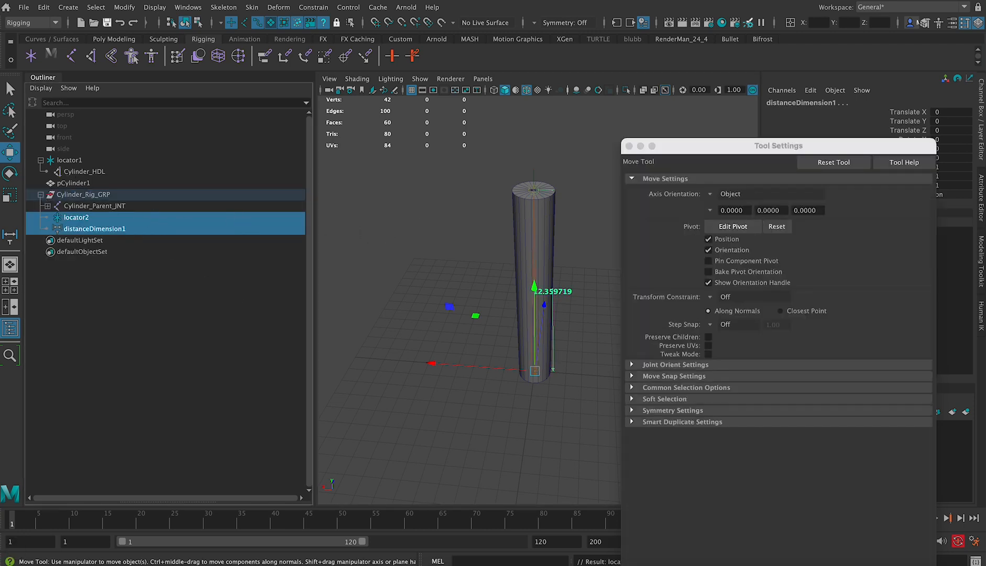
# - Hide locator2 and distanceDimension1 by setting their Visibility to 0
pyautogui.moveTo(838, 152); pyautogui.dragTo(633, 227)
pyautogui.click(948, 193)
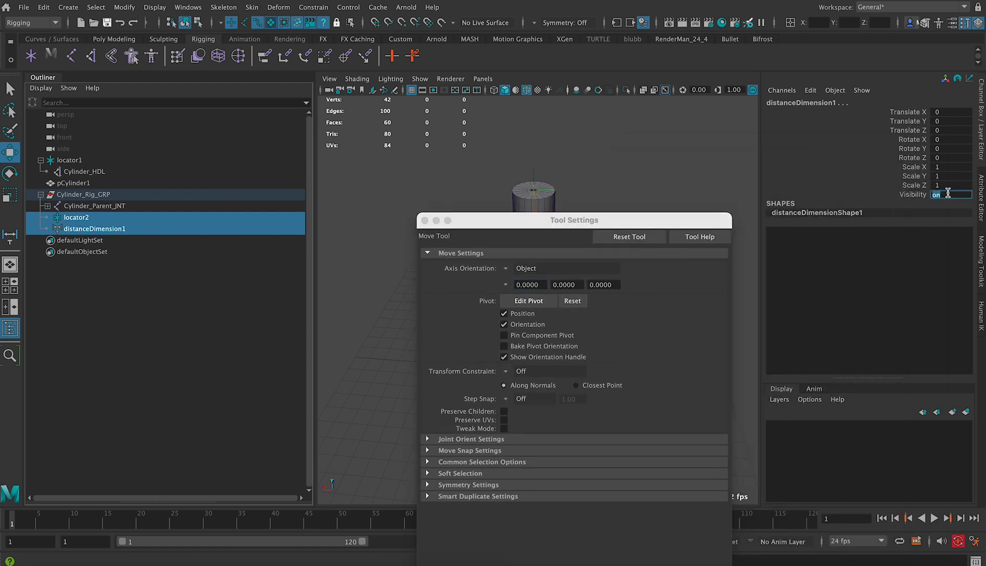
pyautogui.write('0')
pyautogui.press('Return')
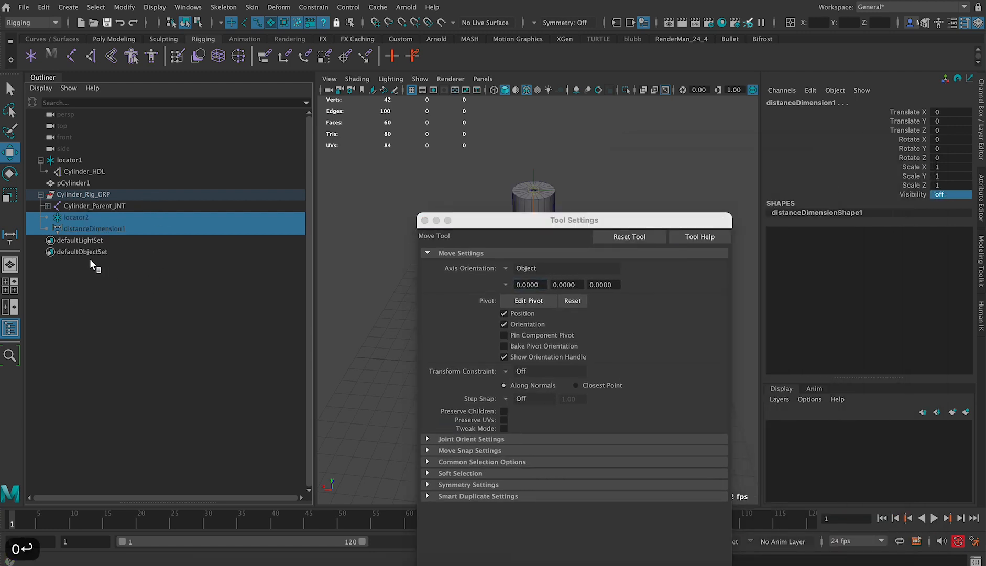